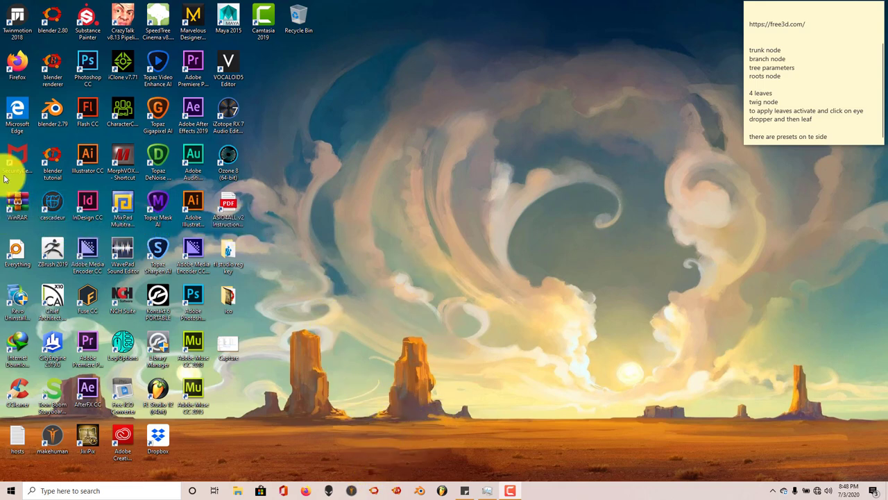
Launch Blender and open the Add-ons section of Preferences.
double_click(62, 153)
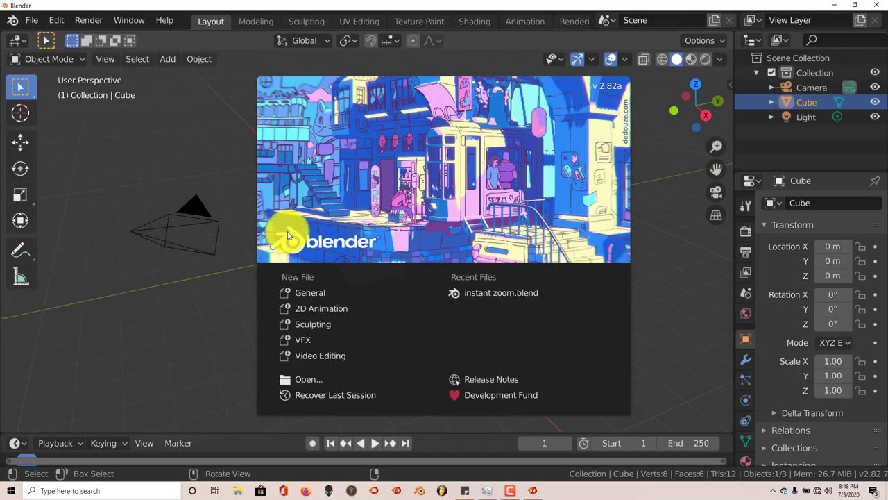
click(287, 228)
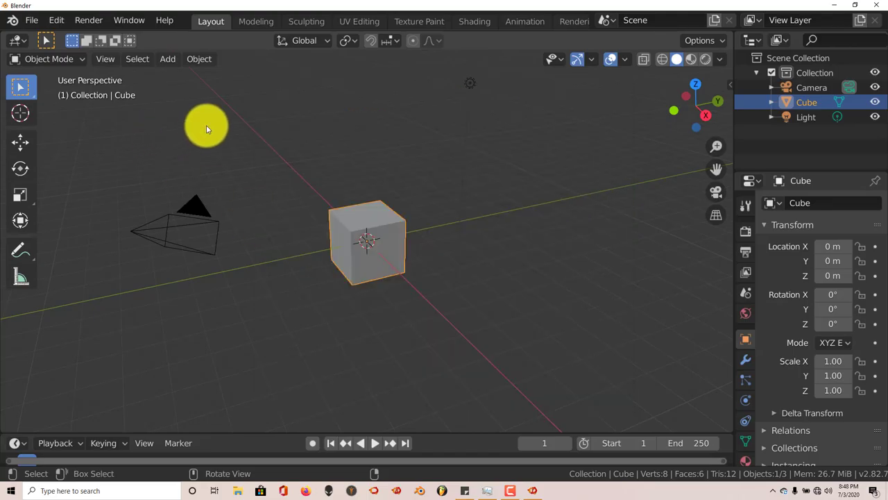
click(55, 20)
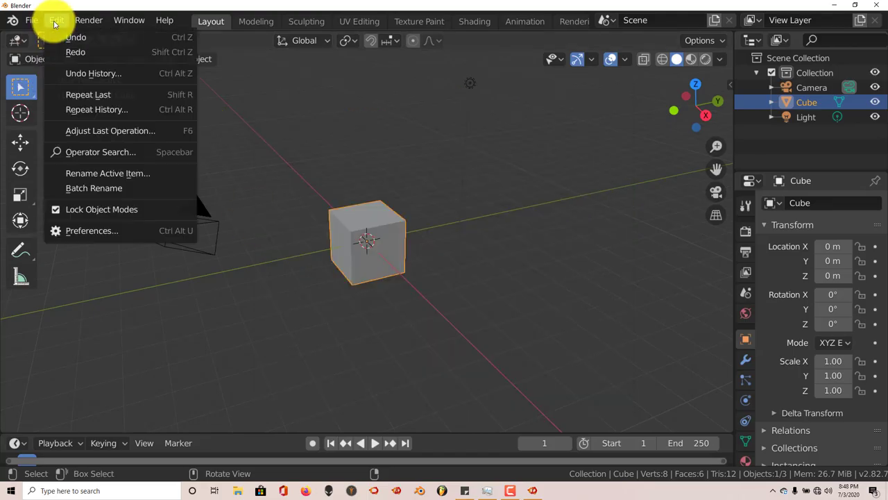
click(99, 231)
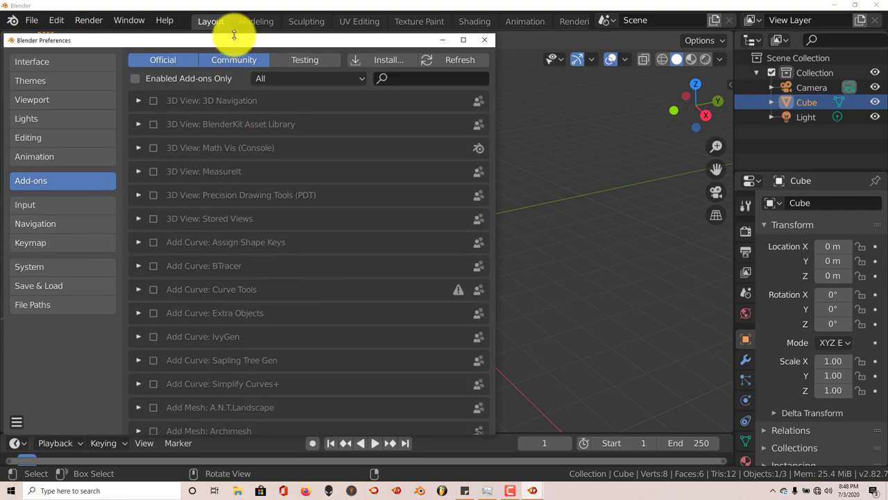
drag(225, 34, 258, 27)
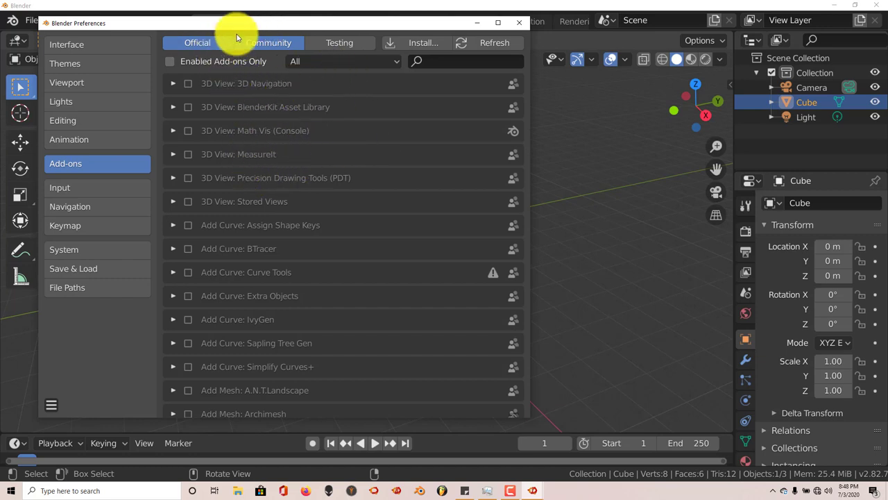
drag(271, 26, 340, 31)
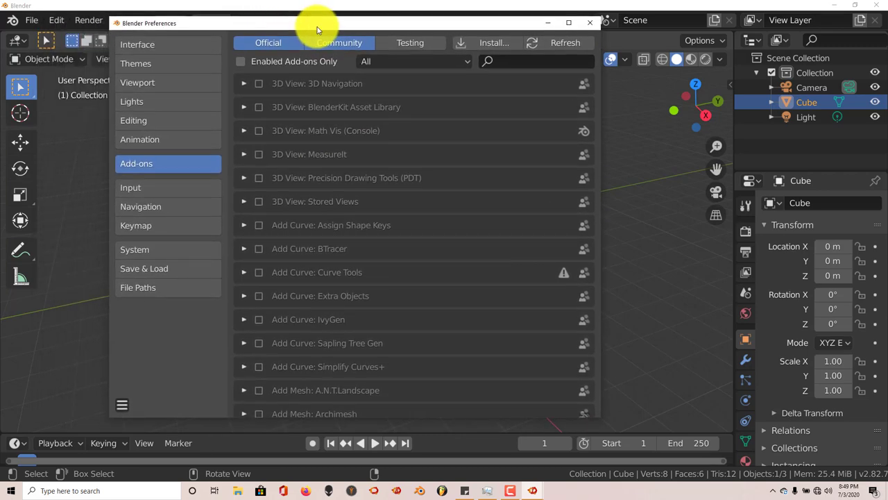
Choose modular_tree-blender_28.zip from the D:\blender addons folder as the add-on to install.
click(489, 46)
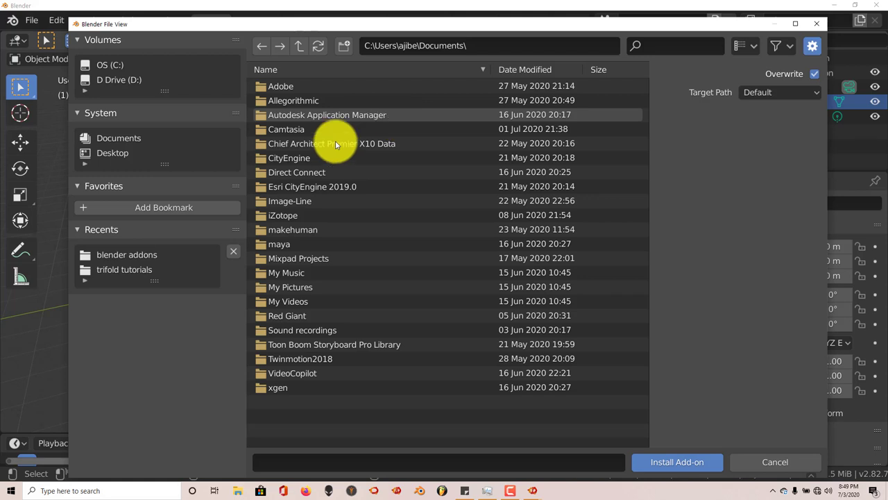
click(117, 256)
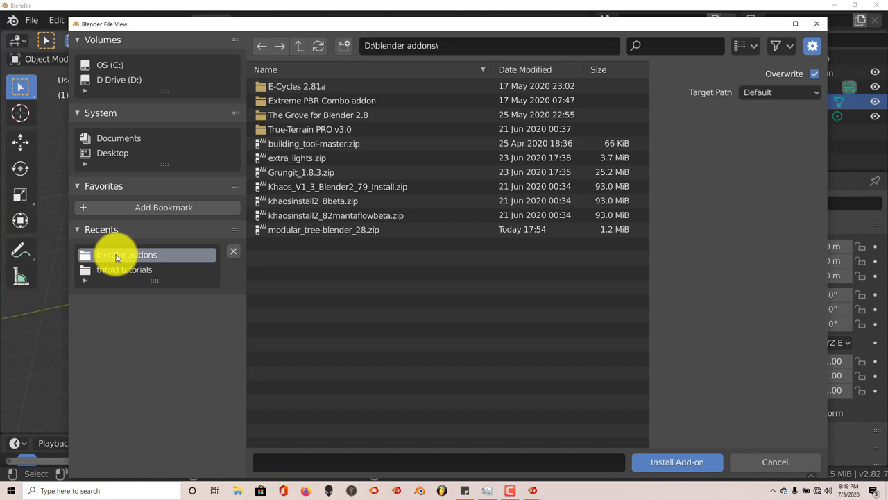
click(315, 230)
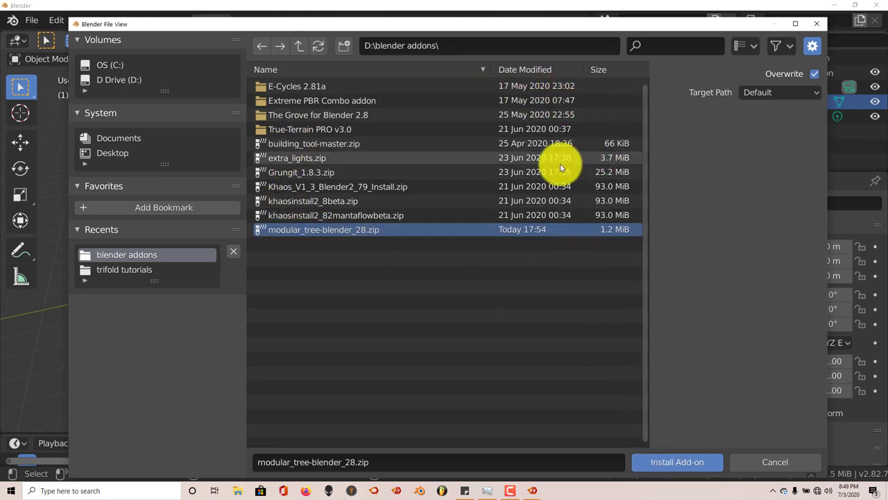
Install the Mtree add-on, filter the add-on list by 'tree', then close Preferences.
click(817, 23)
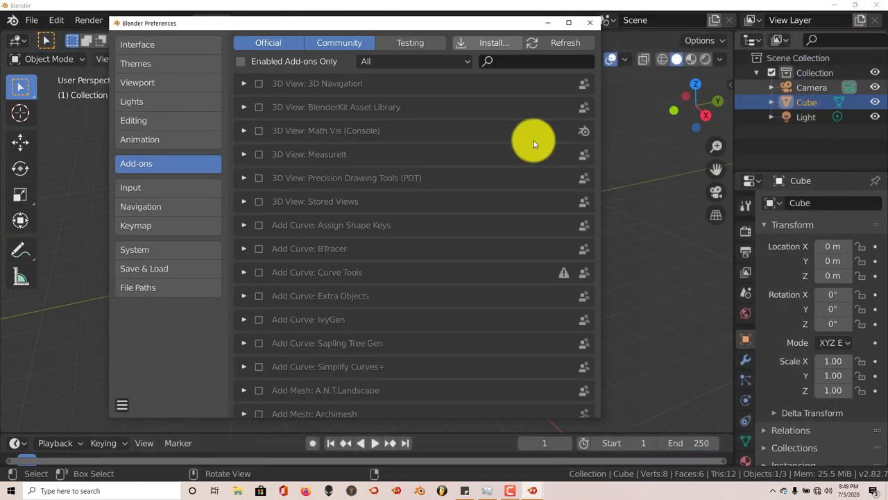
click(504, 61)
text(tree)
key(Return)
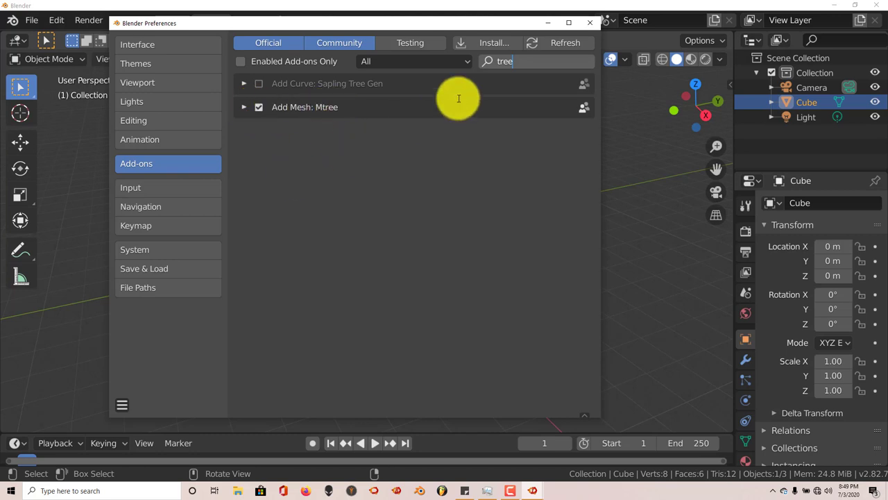
click(590, 24)
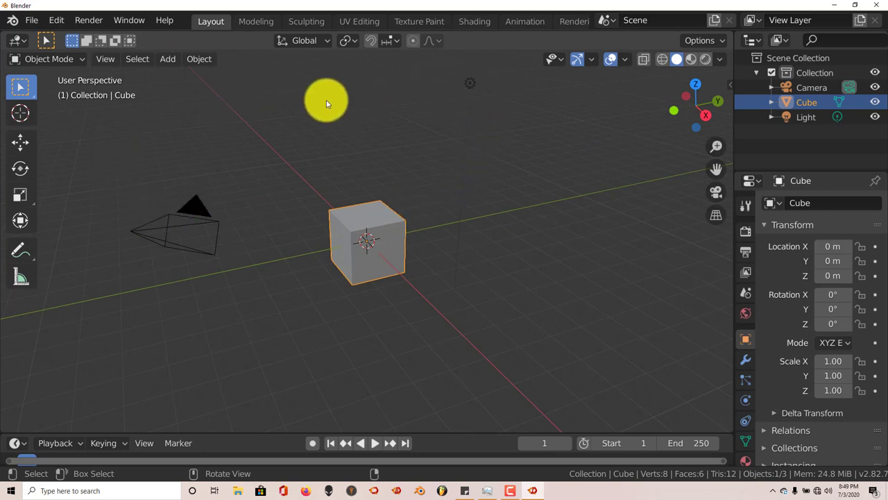
Select and delete the default camera, cube and light.
click(258, 111)
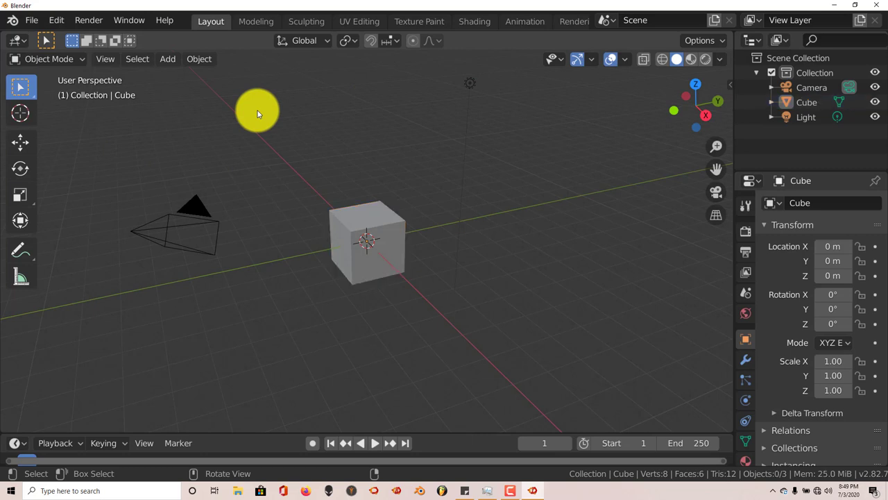
key(a)
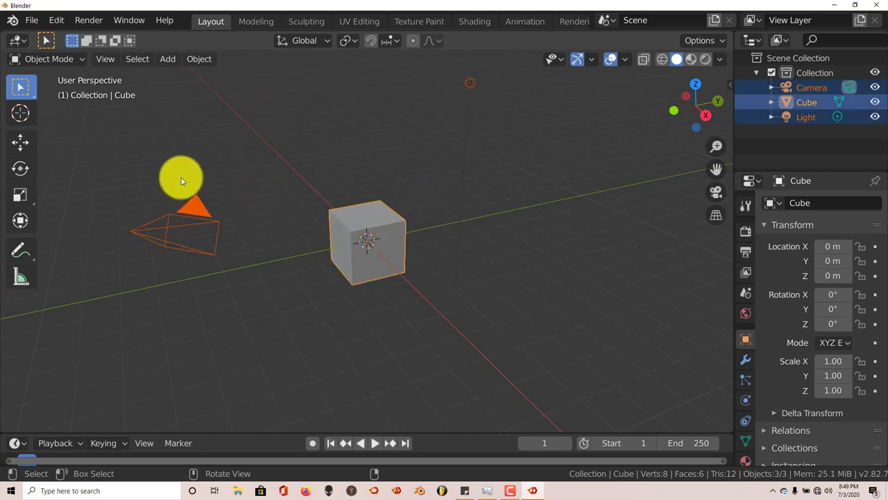
key(Delete)
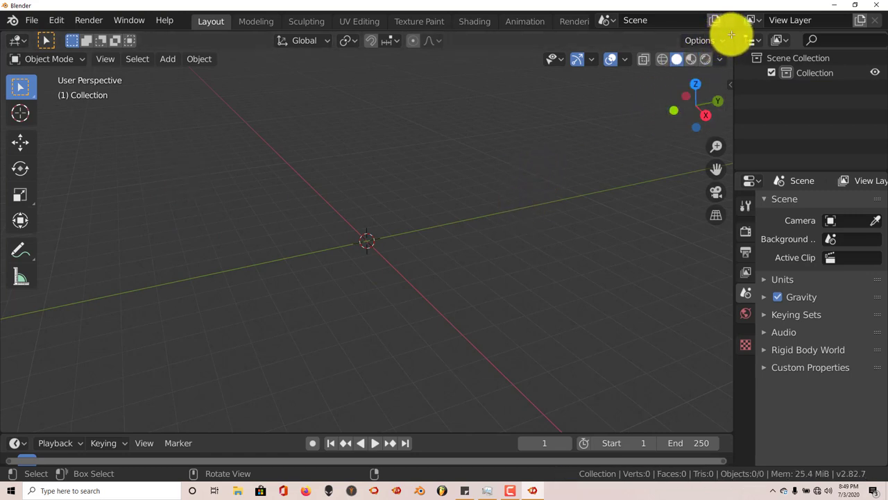
Split the 3D view into two side-by-side views with their tool shelves hidden.
drag(731, 35, 373, 73)
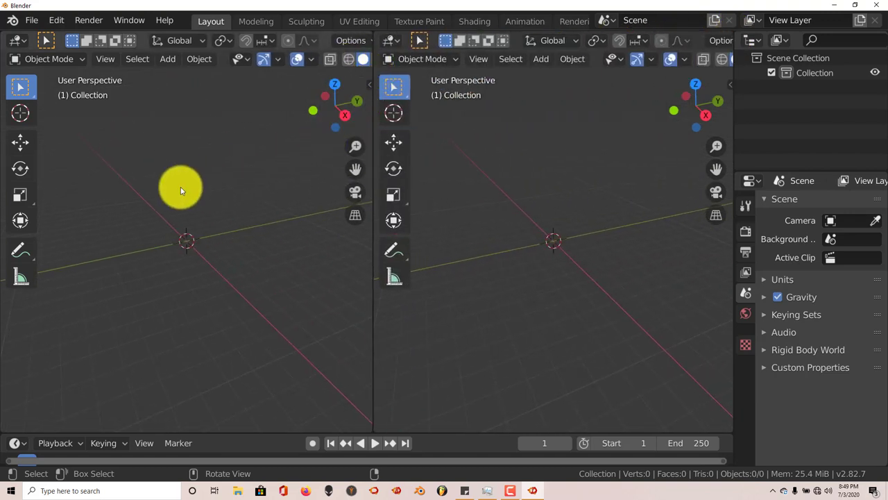
key(t)
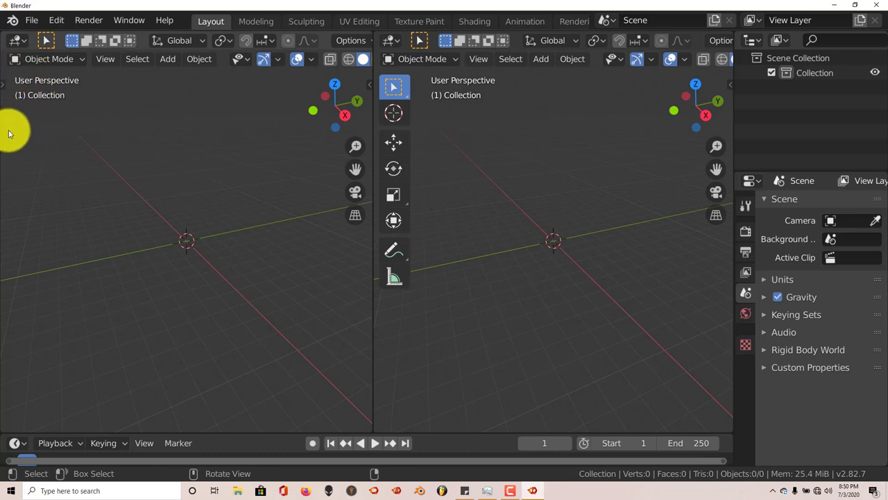
key(t)
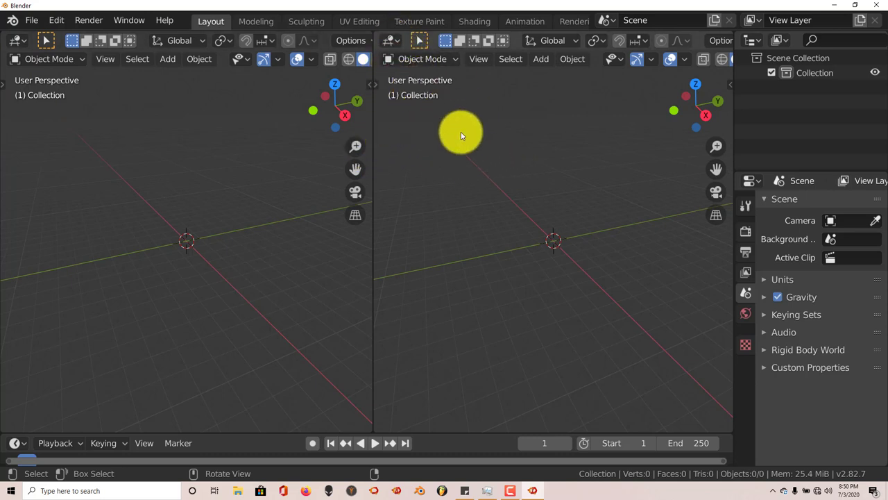
Turn the right view into an Mtree node editor with its side panel hidden.
click(398, 42)
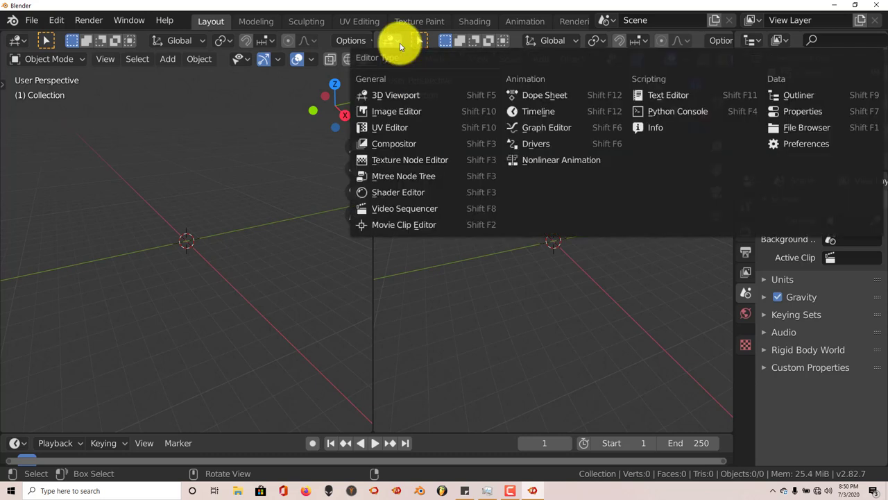
click(396, 176)
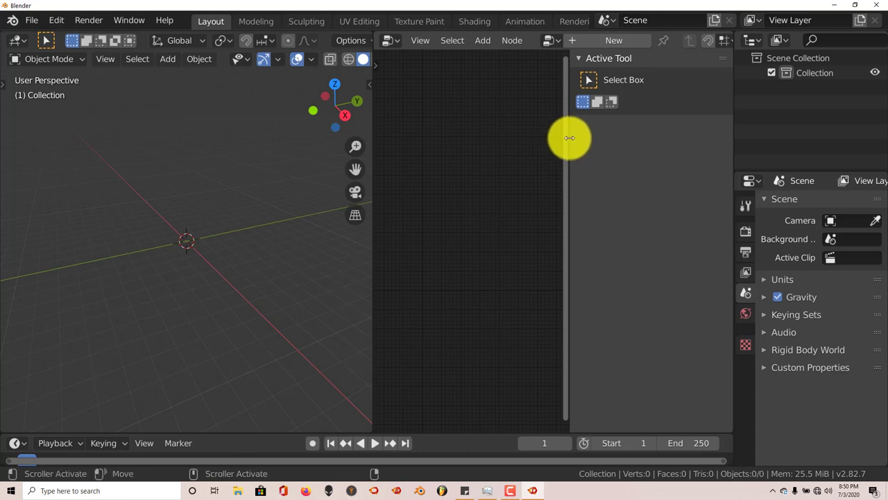
drag(569, 137, 740, 139)
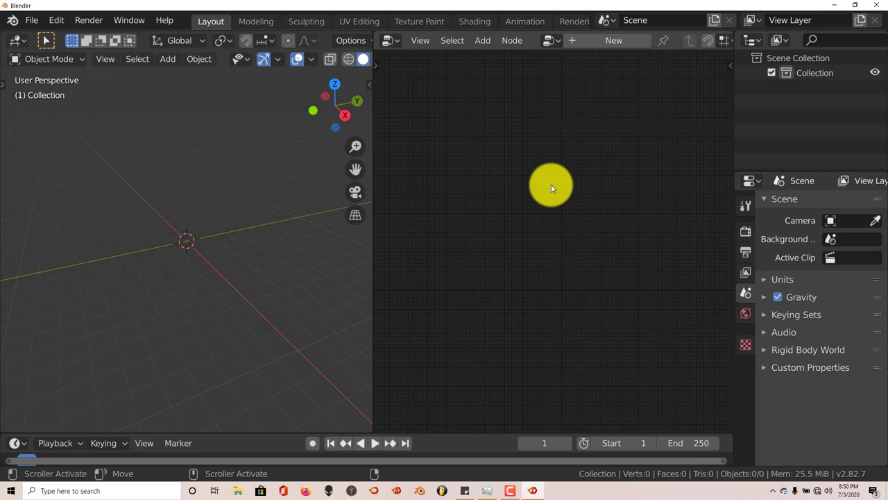
Create a new Mtree node tree named 'baby tree'.
click(592, 40)
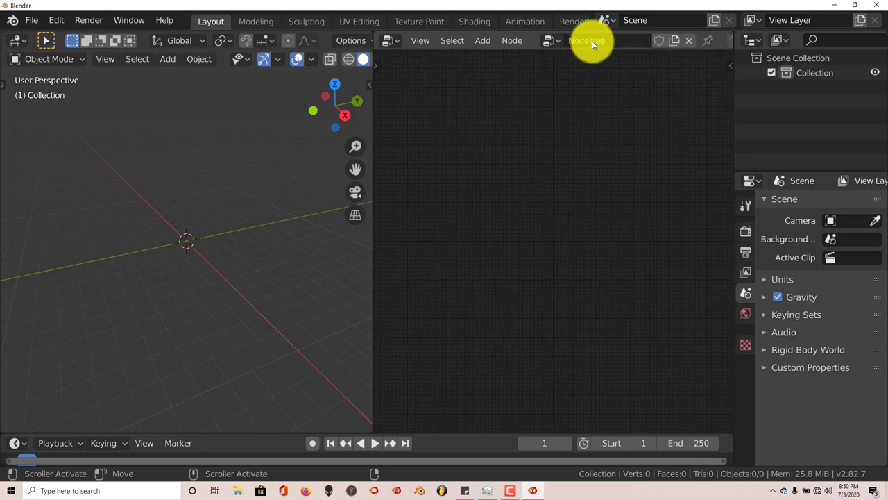
double_click(609, 41)
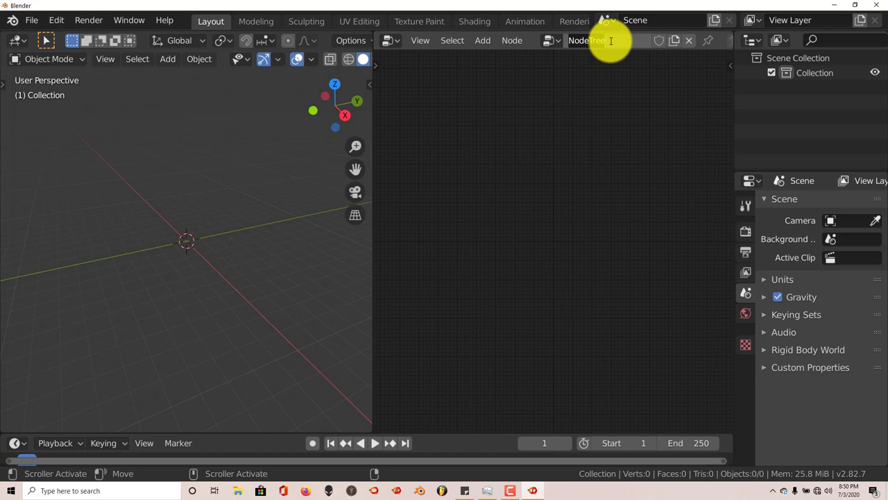
text(baby tree)
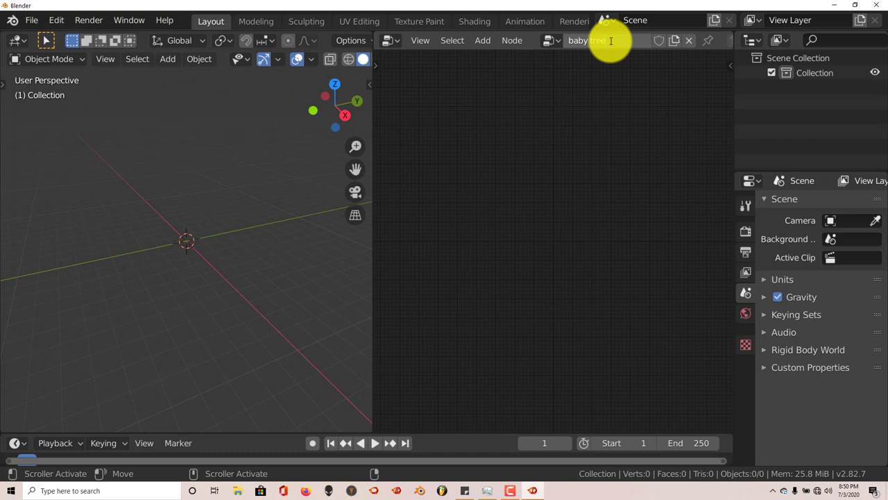
key(Return)
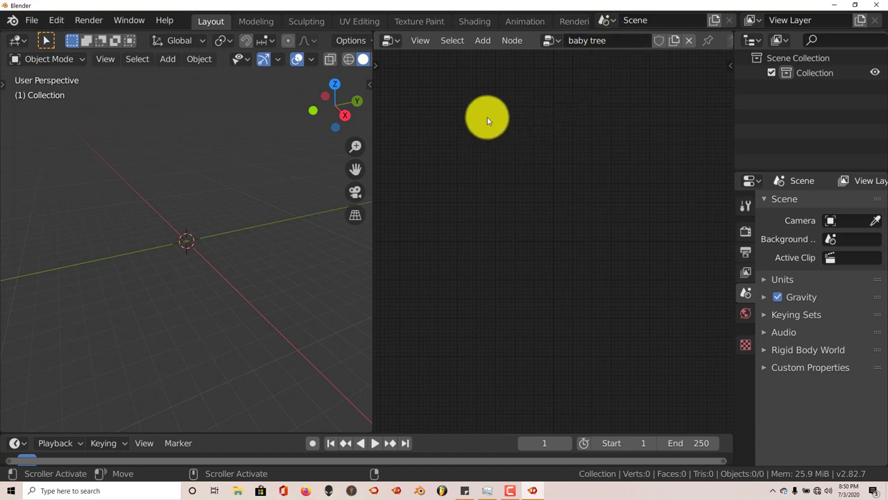
click(476, 42)
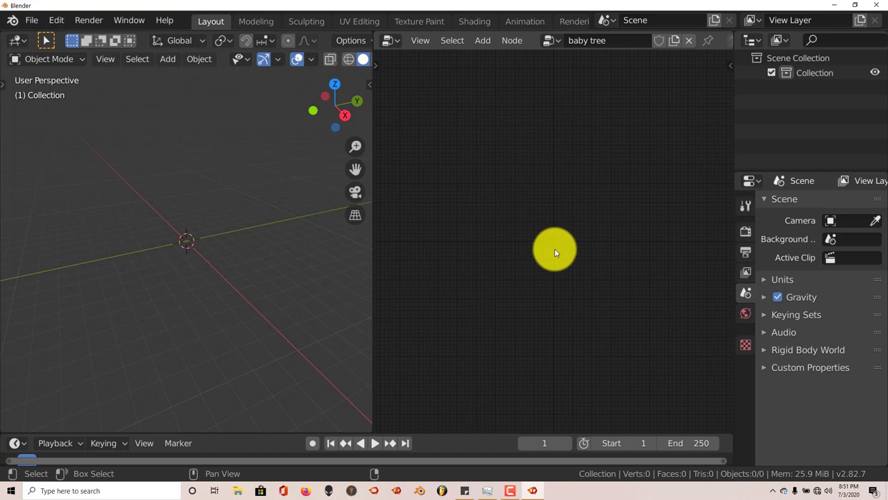
Add a Trunk Node to the canvas and bring it fully into view.
click(482, 42)
mouse_move(489, 79)
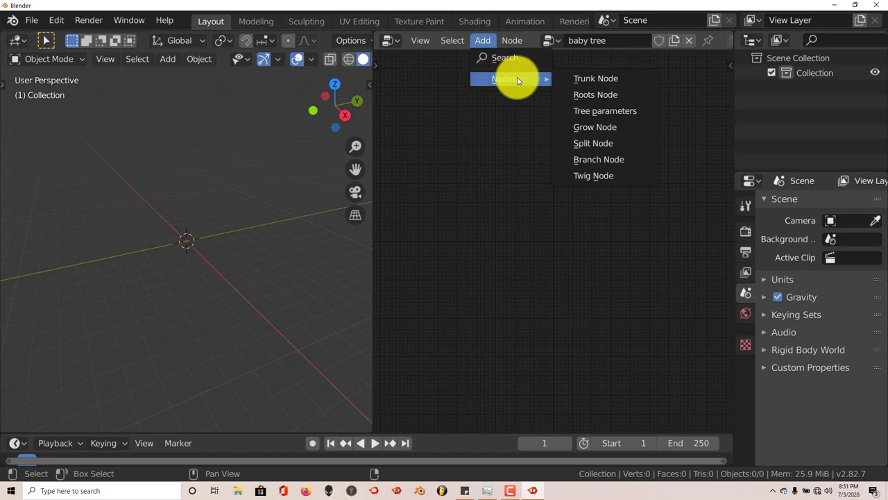
click(588, 75)
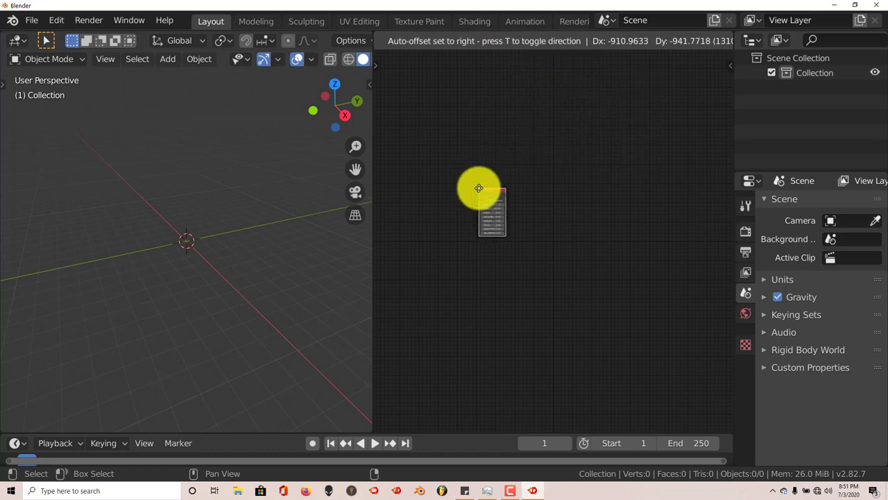
click(479, 188)
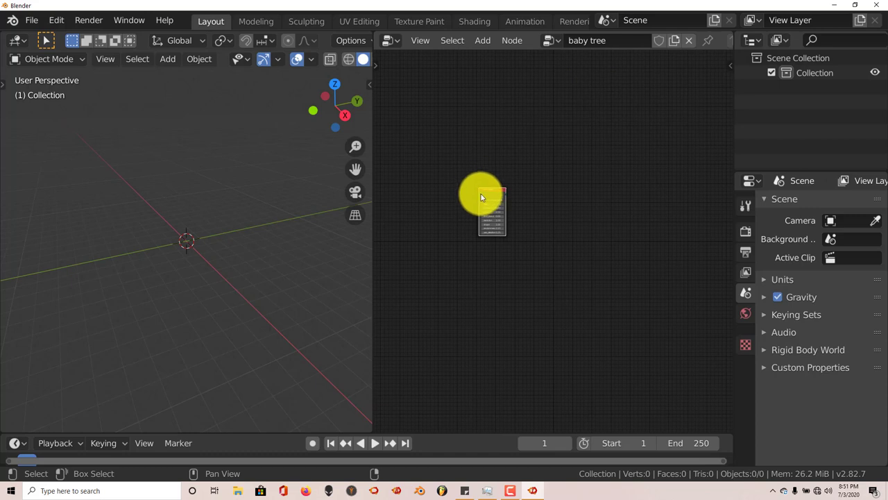
scroll(478, 197, up, 4)
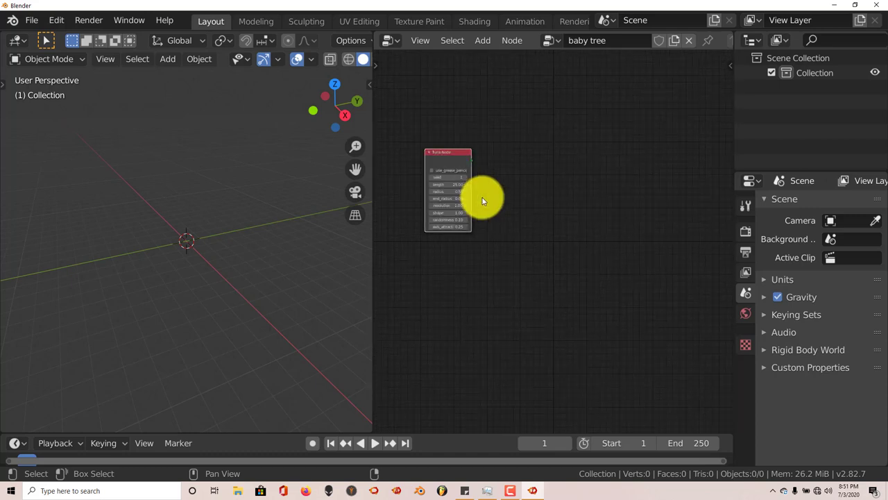
scroll(464, 178, up, 1)
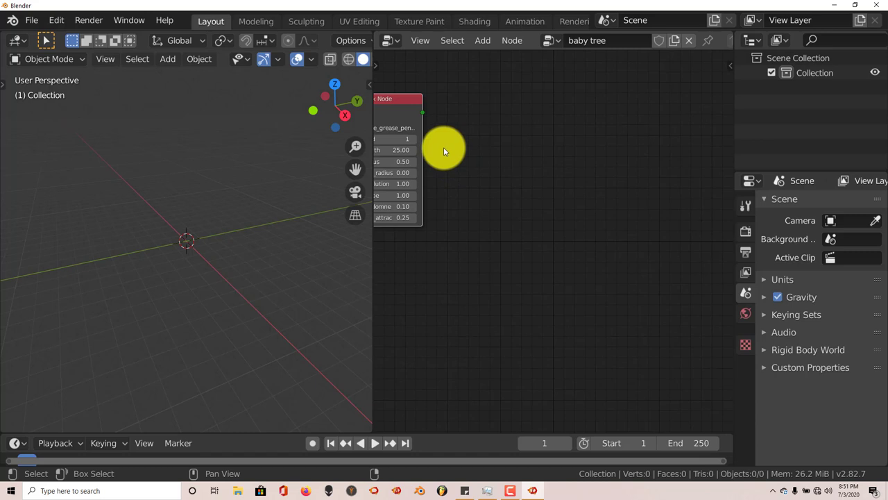
middle_drag(444, 152, 531, 209)
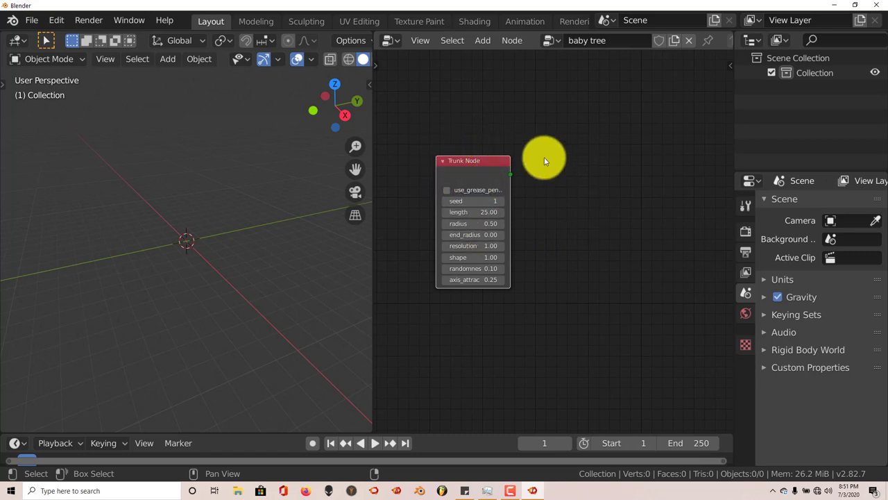
Add a Branch Node beside the Trunk Node.
click(484, 40)
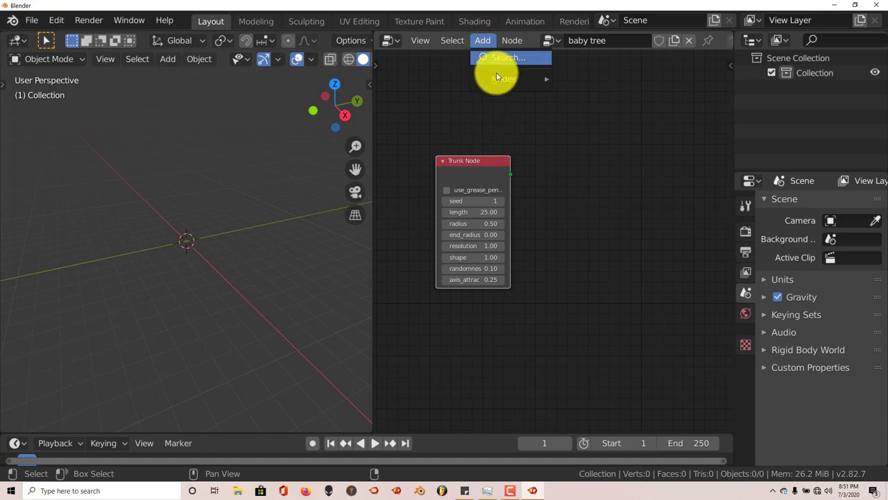
mouse_move(497, 78)
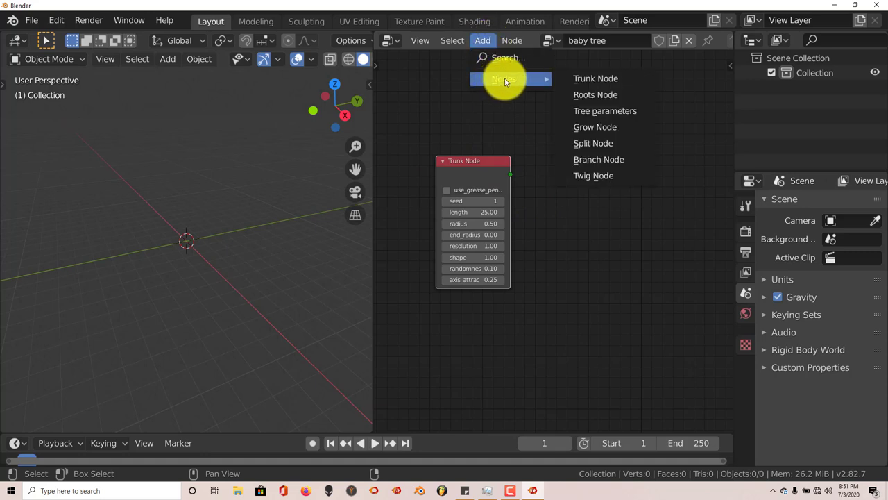
click(575, 159)
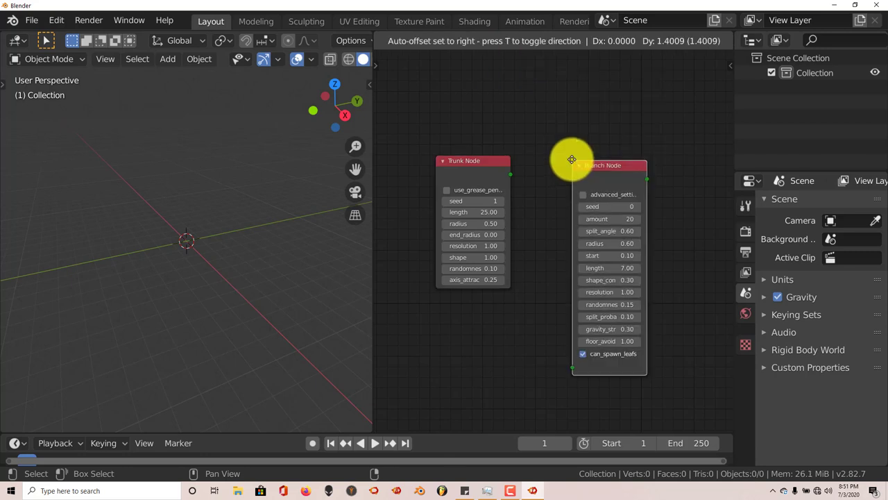
click(541, 140)
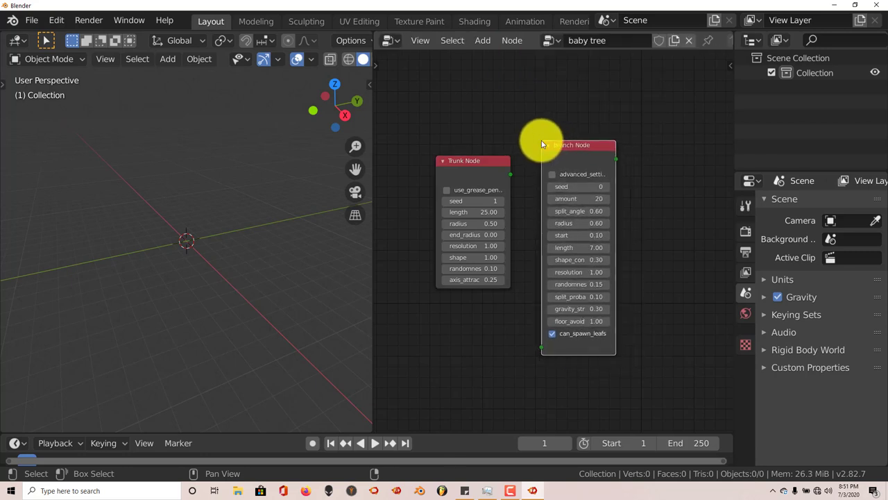
Add a Tree parameters node on the right of the node graph.
click(486, 42)
mouse_move(501, 86)
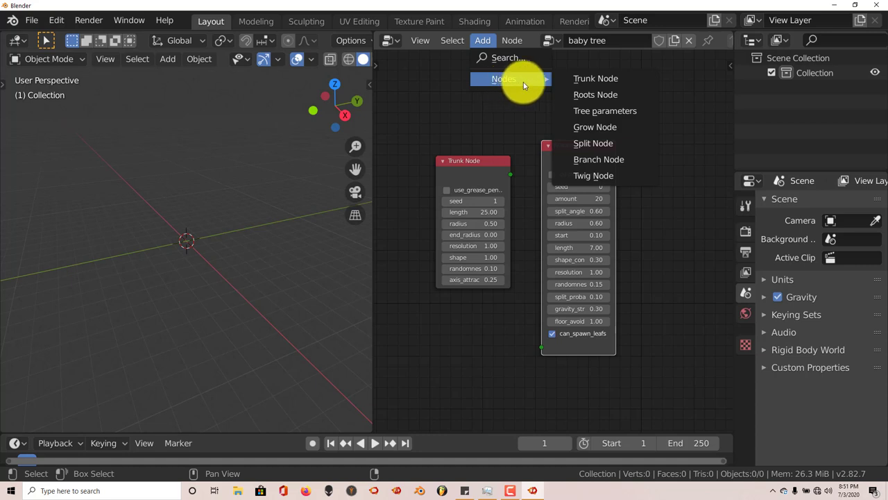
click(587, 111)
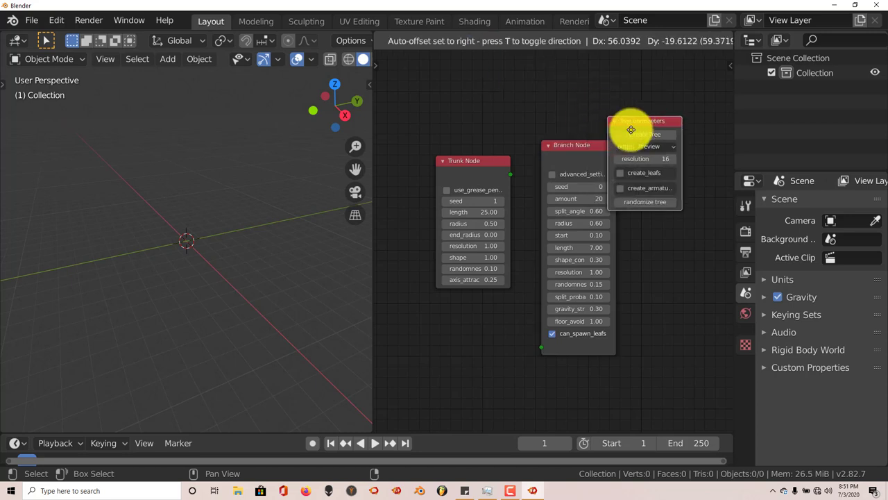
click(646, 151)
middle_drag(649, 278, 616, 248)
scroll(615, 248, up, 1)
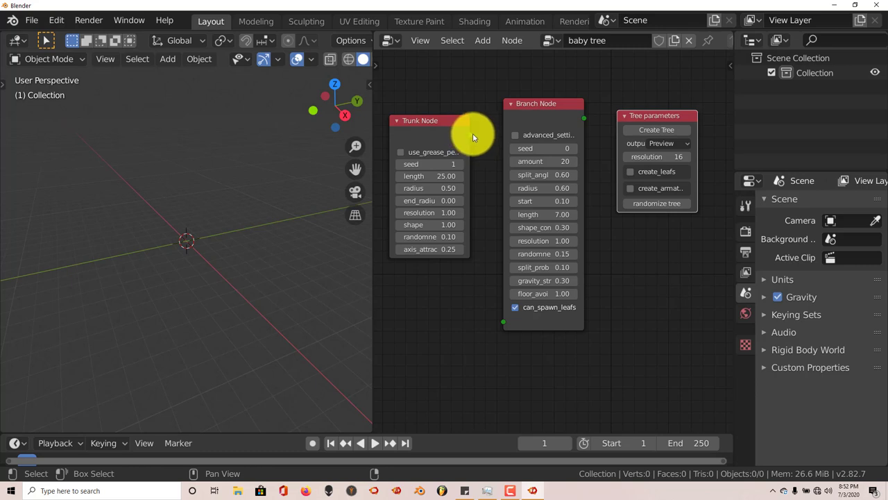
Link the Trunk Node output to the Branch Node and shift the Trunk Node slightly left.
drag(470, 136, 498, 321)
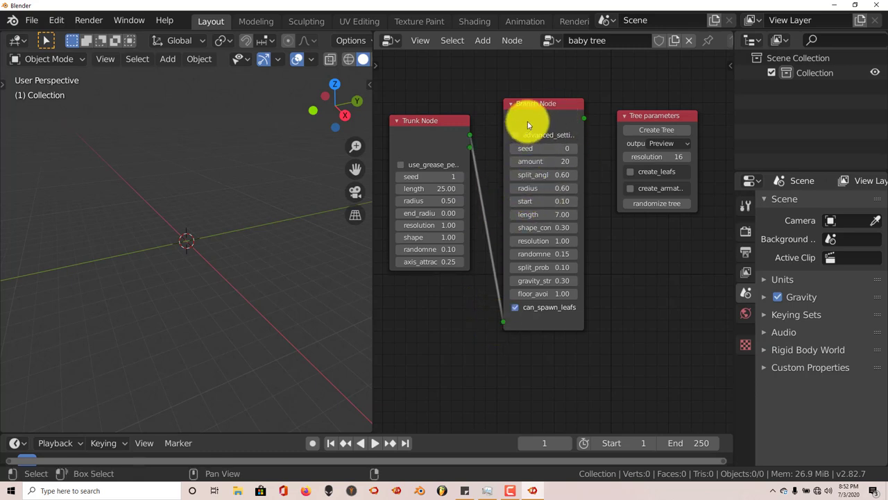
drag(447, 123, 432, 122)
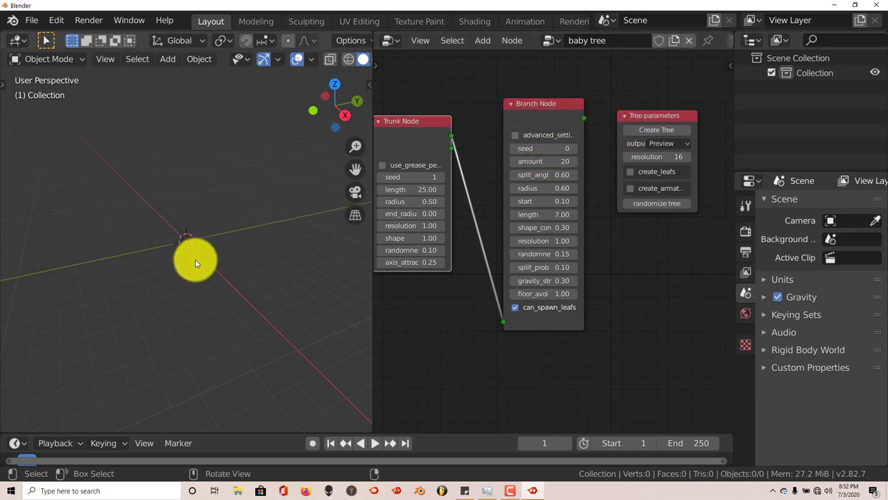
Generate the tree mesh from the nodes and turn on auto_update.
click(639, 132)
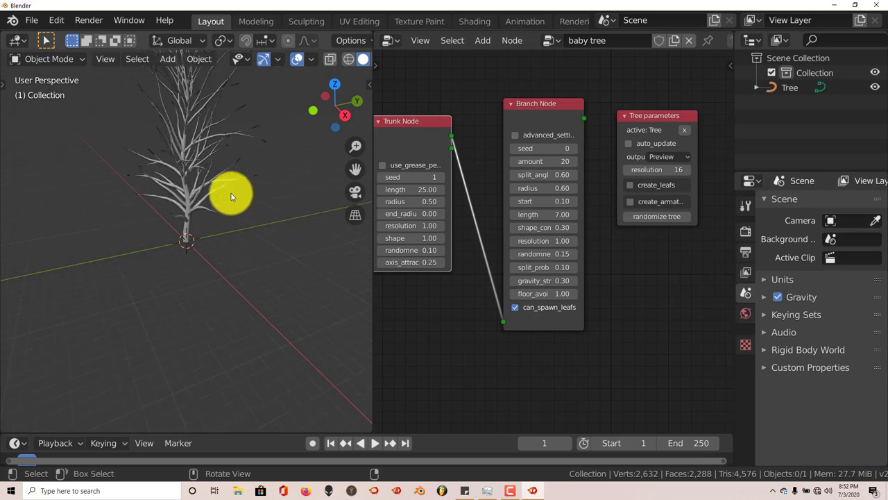
middle_drag(232, 199, 233, 194)
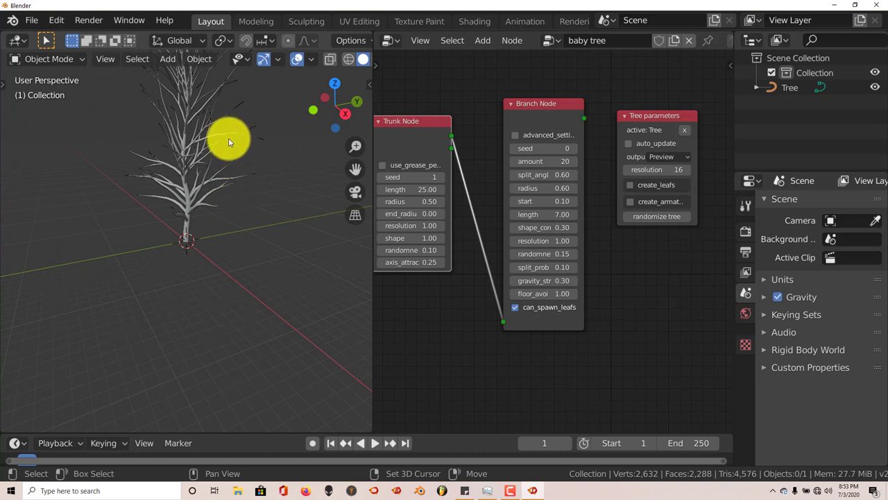
shift+middle_drag(227, 133, 236, 208)
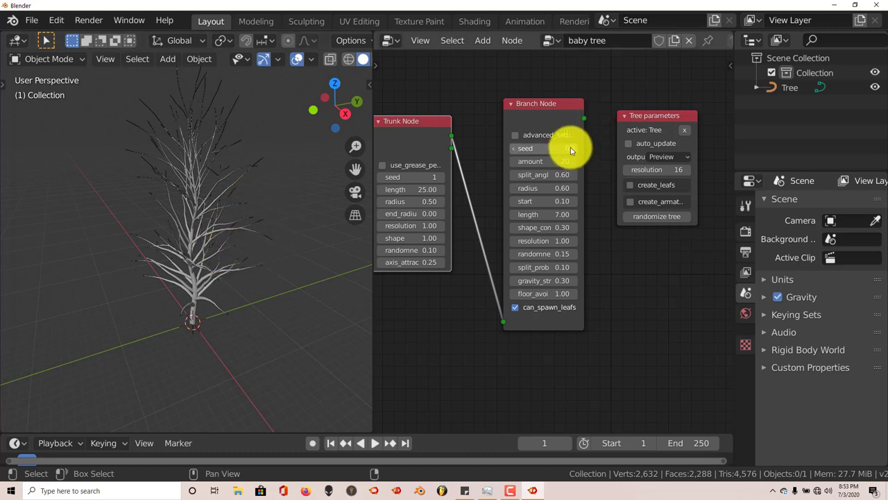
click(628, 144)
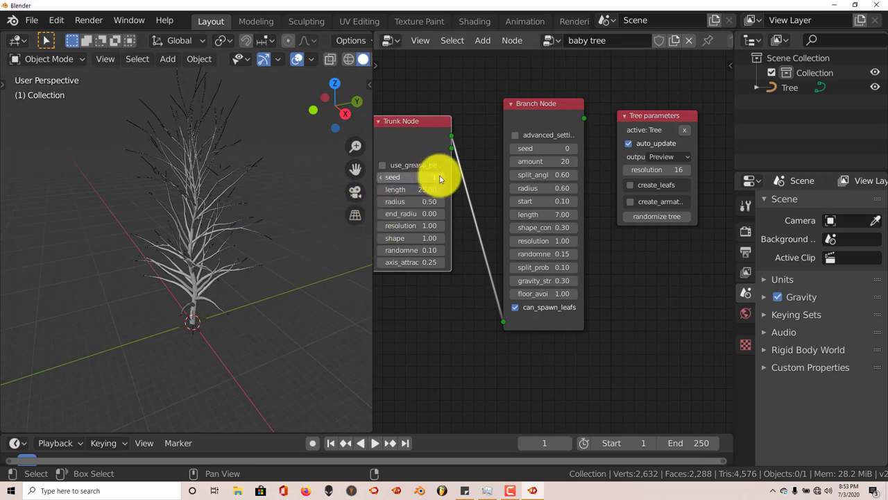
Set the trunk seed to 2, length to 25.06 and randomness to 0, keeping Preview output.
click(439, 176)
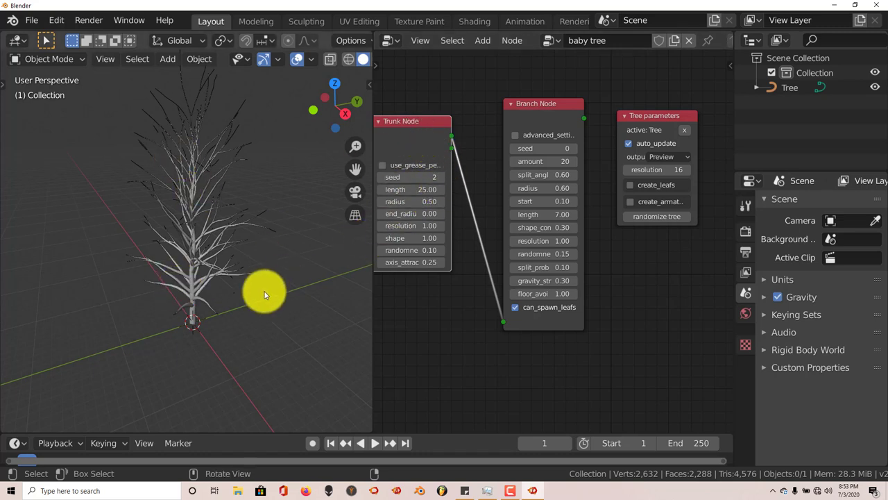
middle_drag(242, 297, 222, 330)
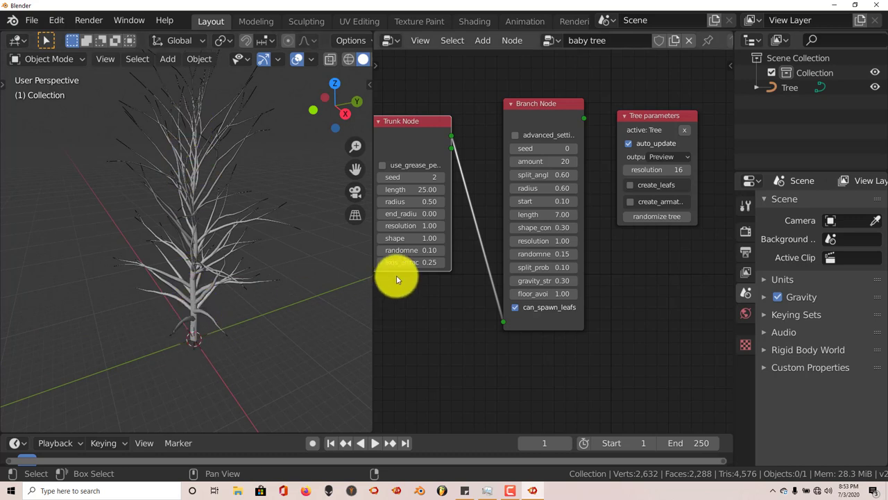
click(443, 195)
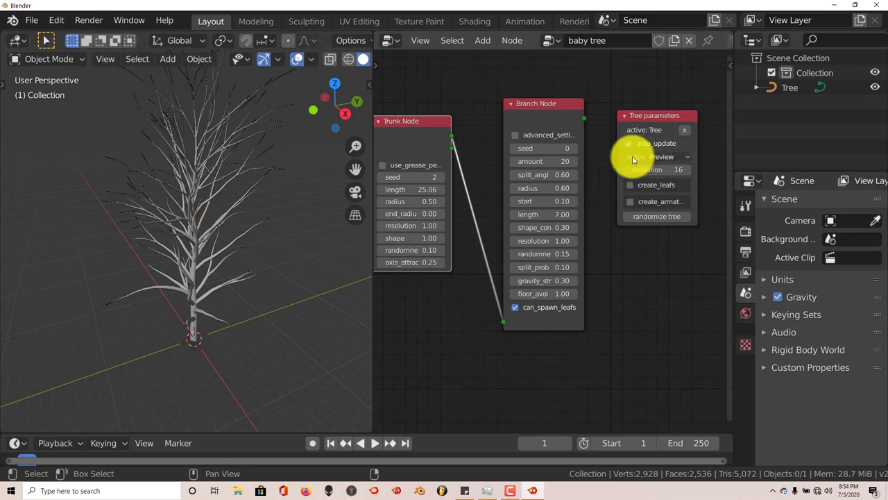
click(685, 158)
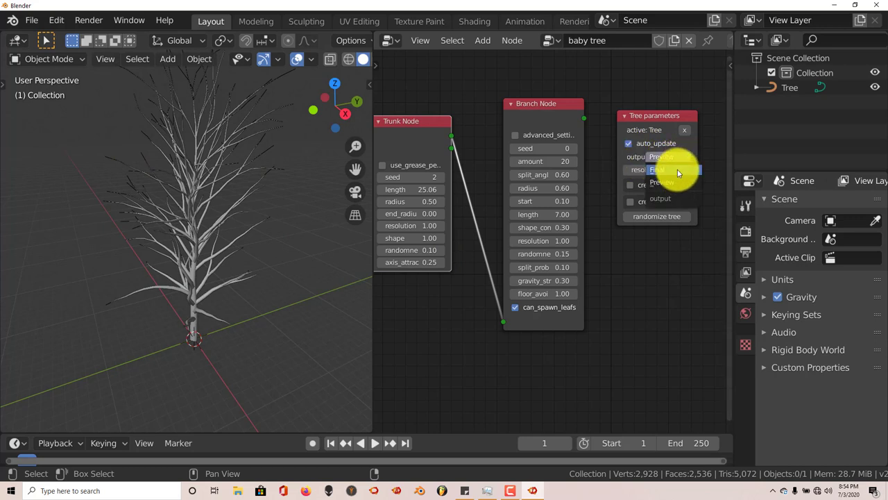
click(694, 153)
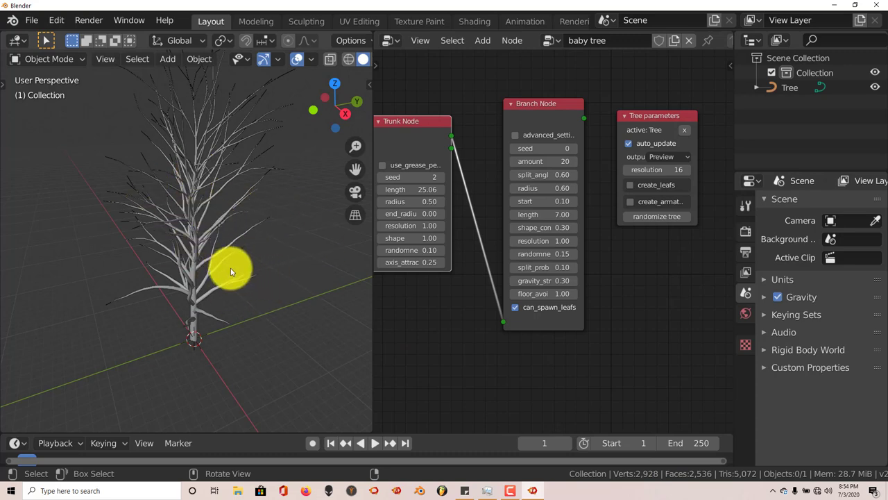
middle_drag(230, 268, 179, 276)
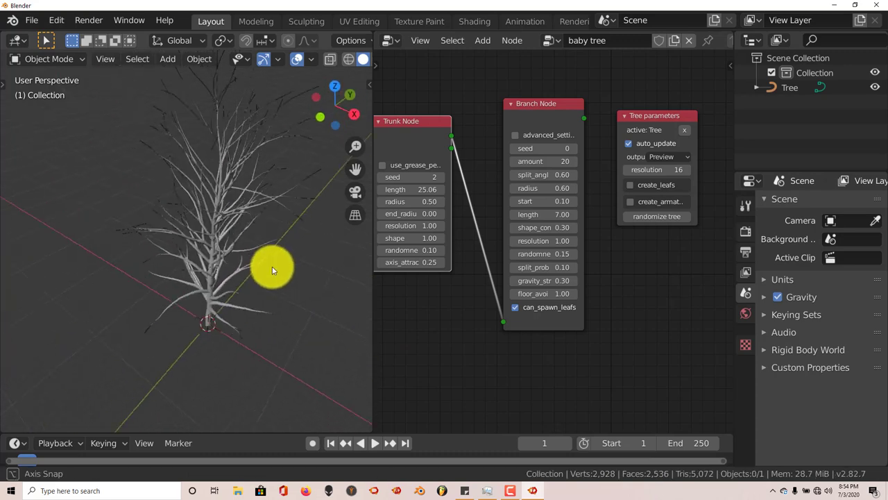
middle_drag(274, 260, 236, 271)
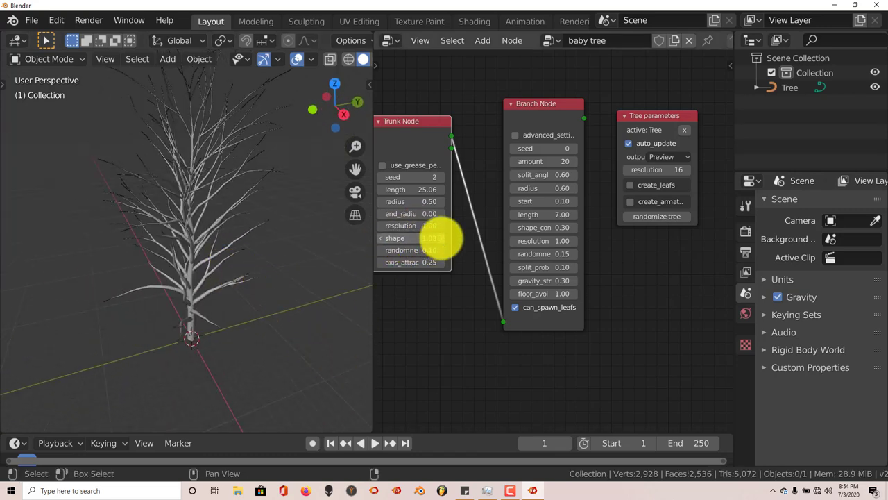
drag(440, 238, 410, 243)
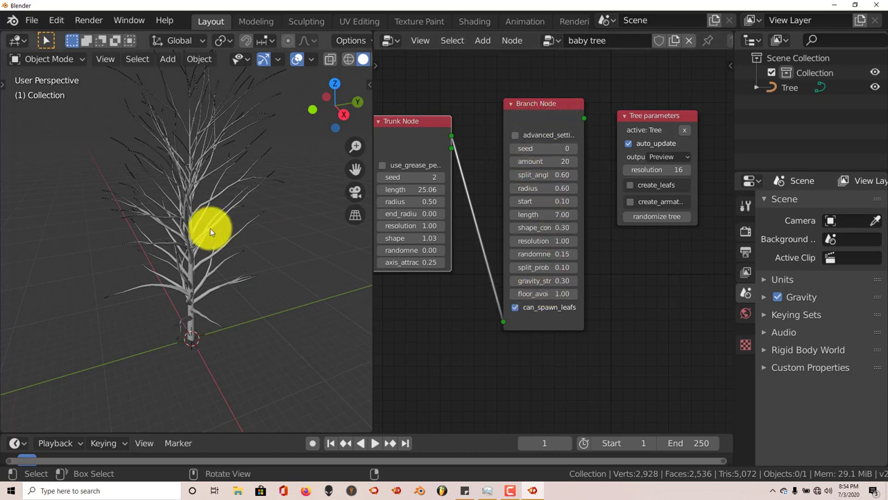
Set the Branch Node seed to 2, amount to 21 and split angle to 0.66.
click(574, 148)
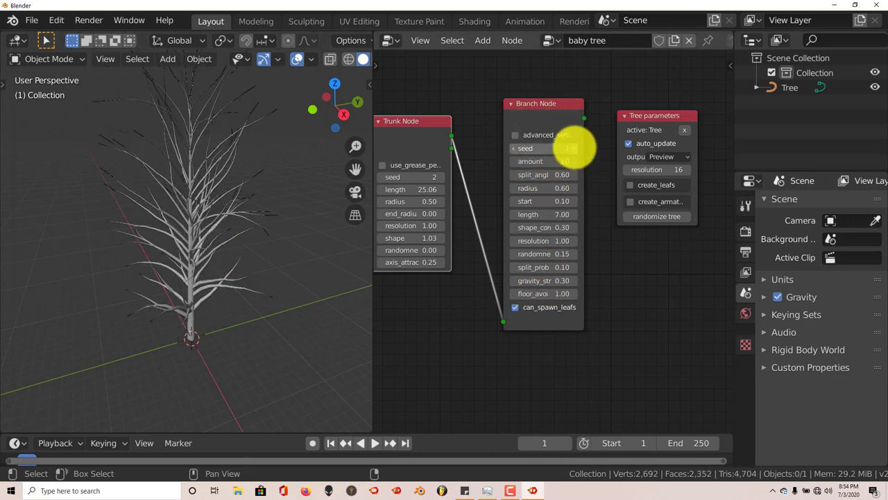
click(573, 148)
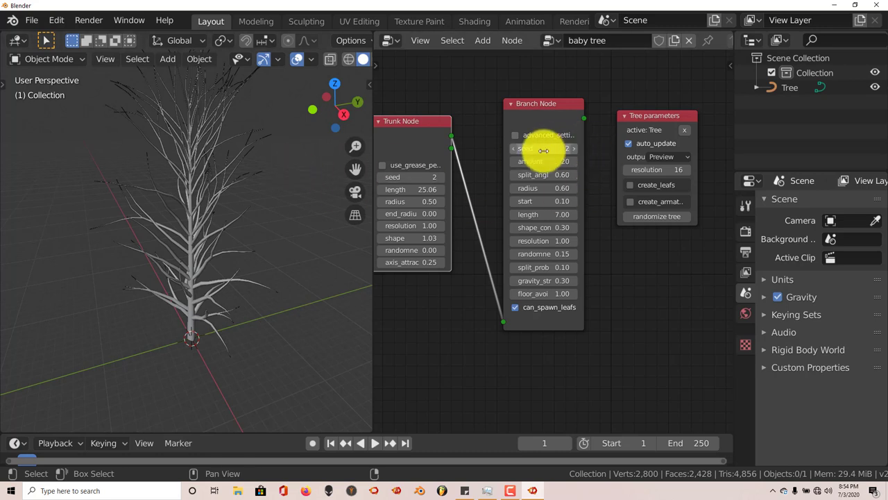
middle_drag(234, 278, 228, 277)
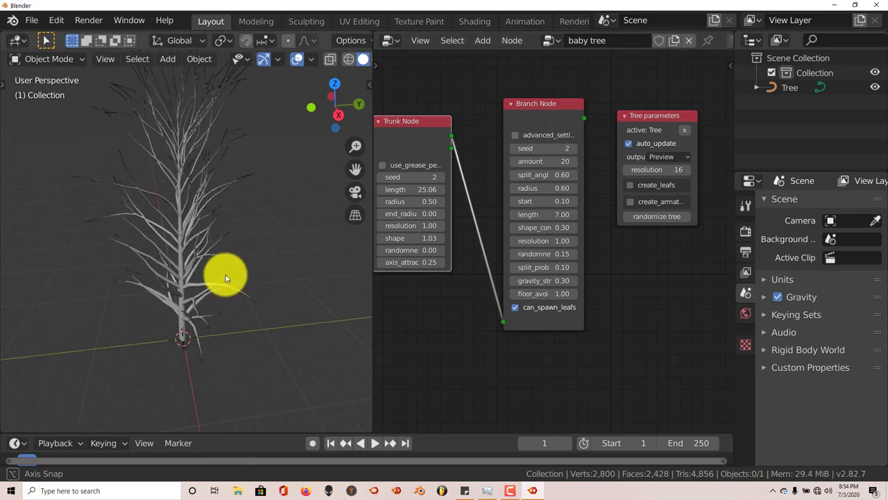
click(574, 161)
middle_drag(206, 265, 208, 256)
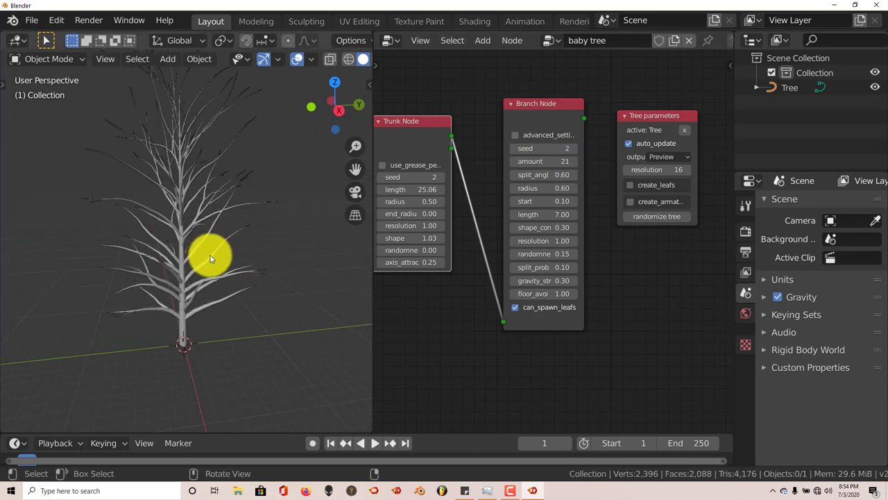
click(574, 175)
middle_drag(208, 252, 232, 263)
middle_drag(233, 224, 238, 227)
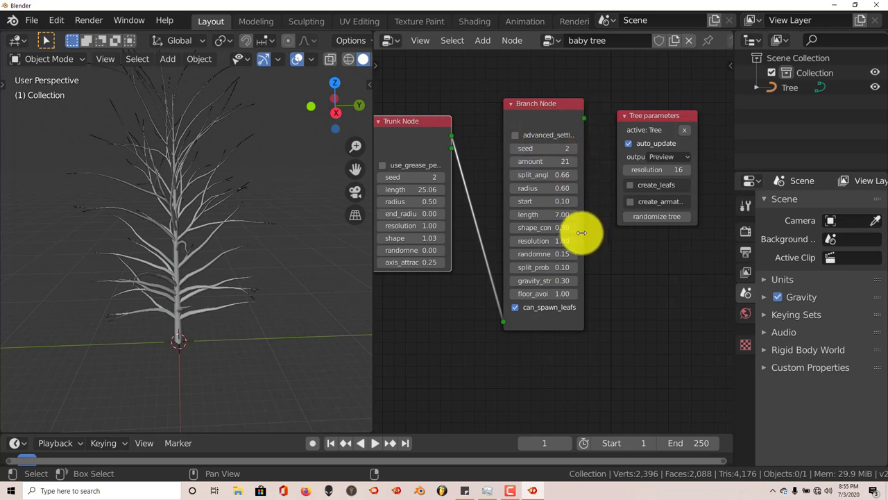
Widen the Branch Node so its labels show, and link it with the Trunk Node.
drag(582, 234, 608, 238)
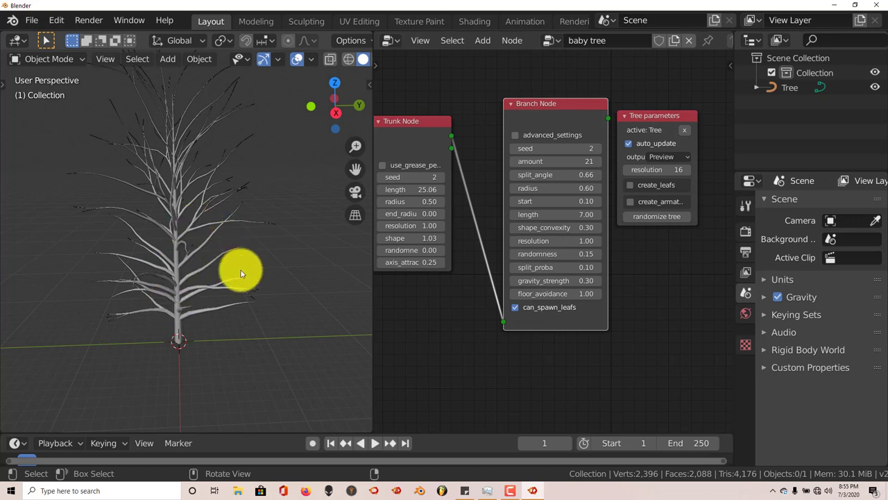
middle_drag(203, 234, 228, 230)
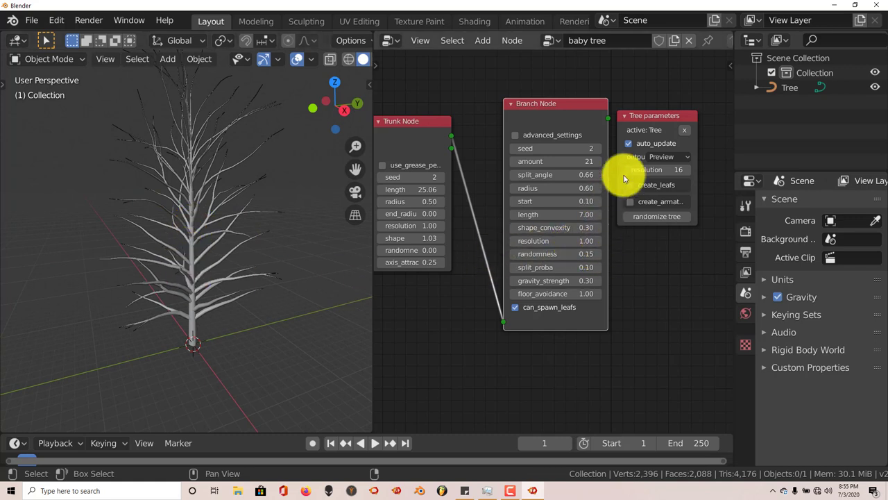
drag(457, 147, 455, 147)
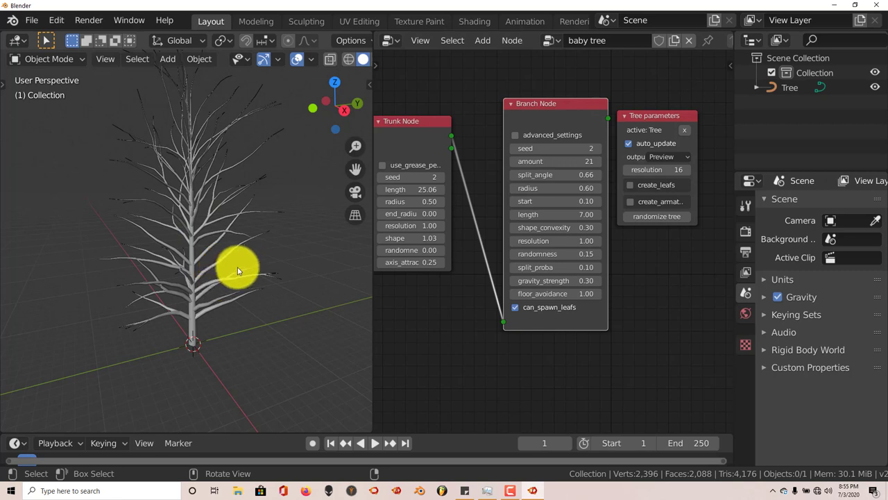
middle_drag(228, 266, 218, 270)
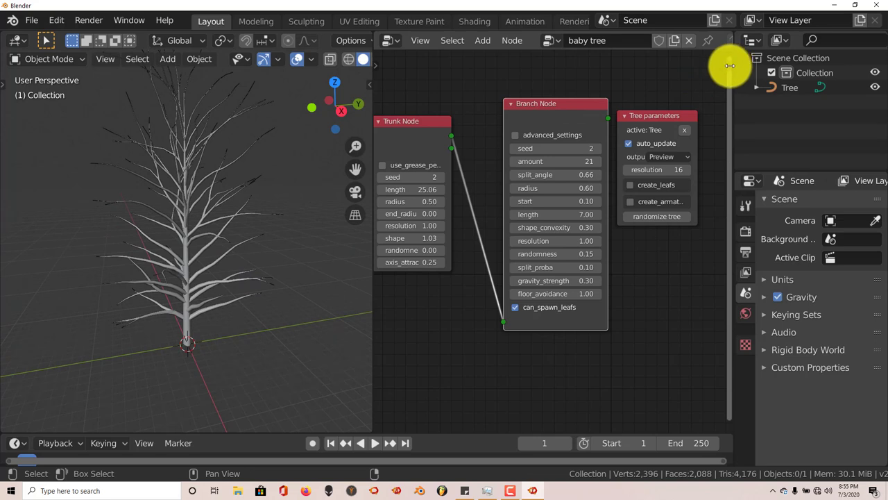
key(n)
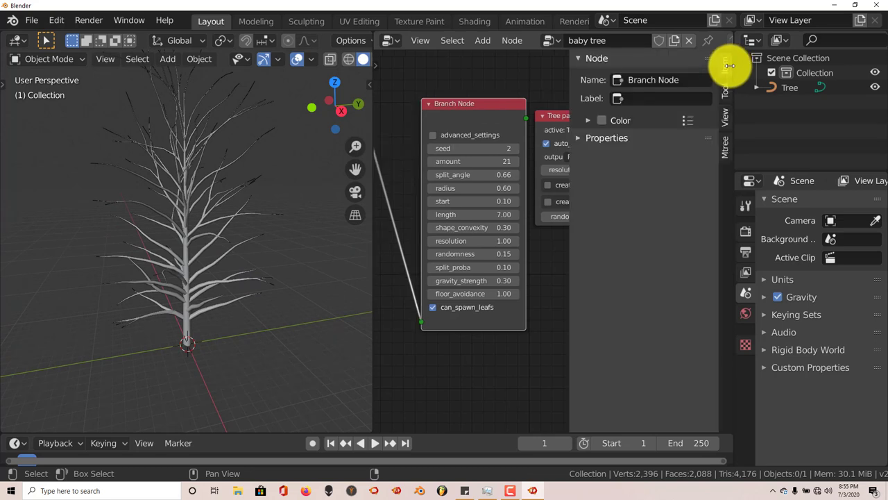
click(725, 150)
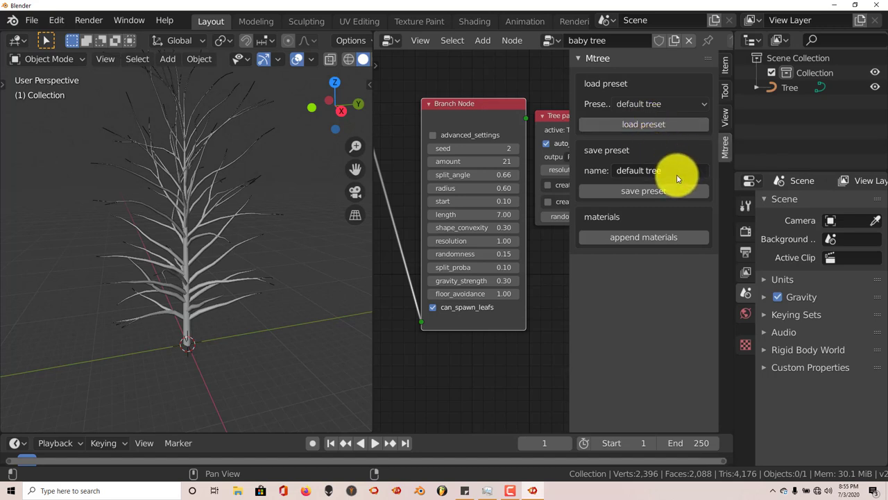
click(659, 104)
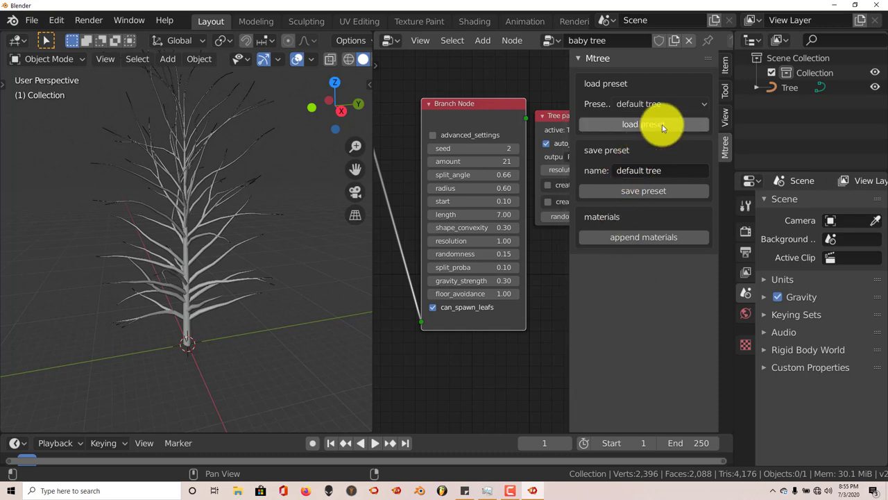
click(672, 105)
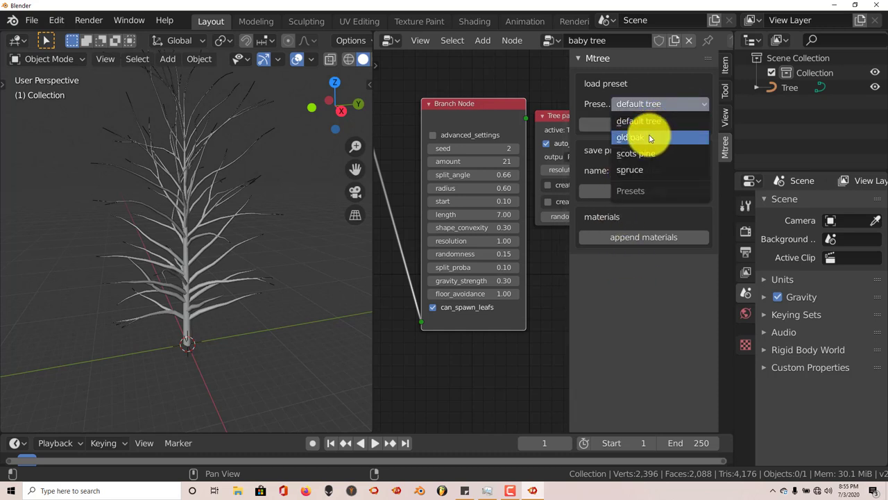
click(649, 136)
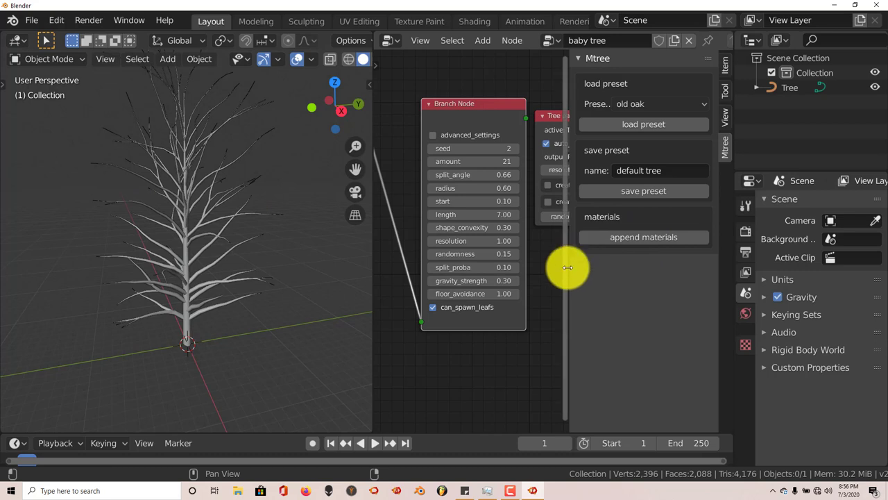
drag(567, 267, 714, 272)
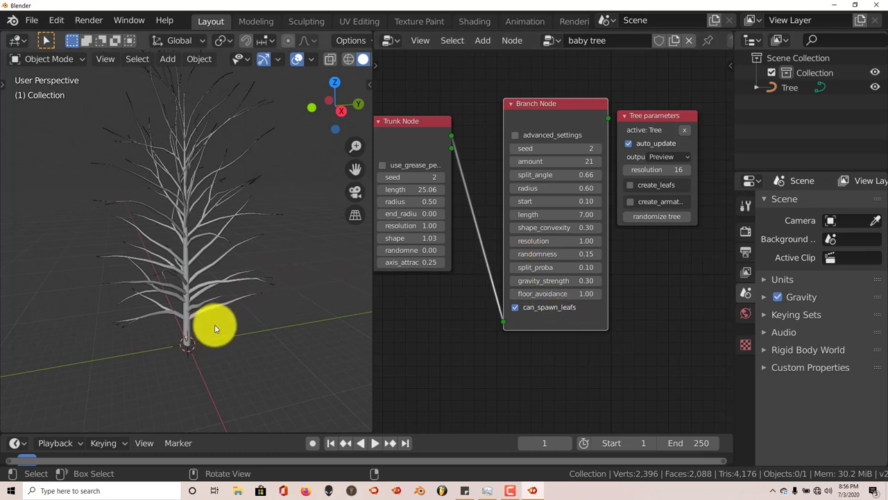
Place a new Twig Node under the Trunk Node and centre it in the node graph.
middle_drag(222, 326, 224, 318)
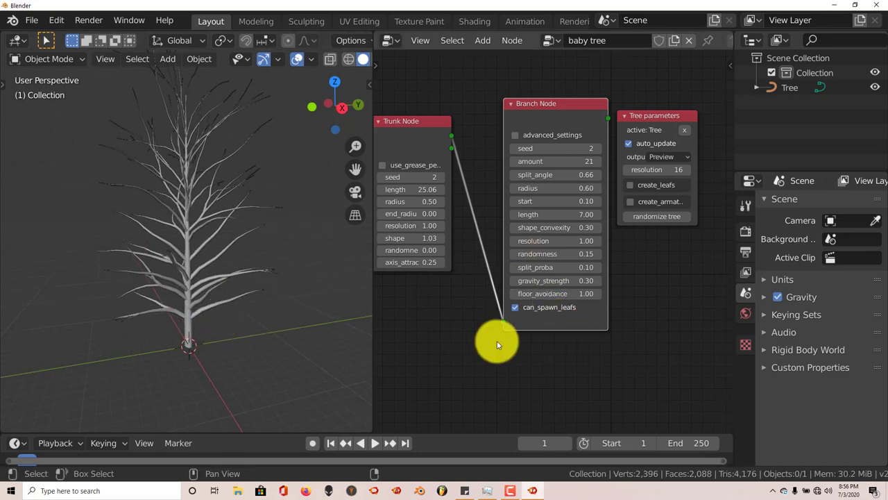
scroll(496, 342, down, 1)
middle_drag(483, 360, 489, 333)
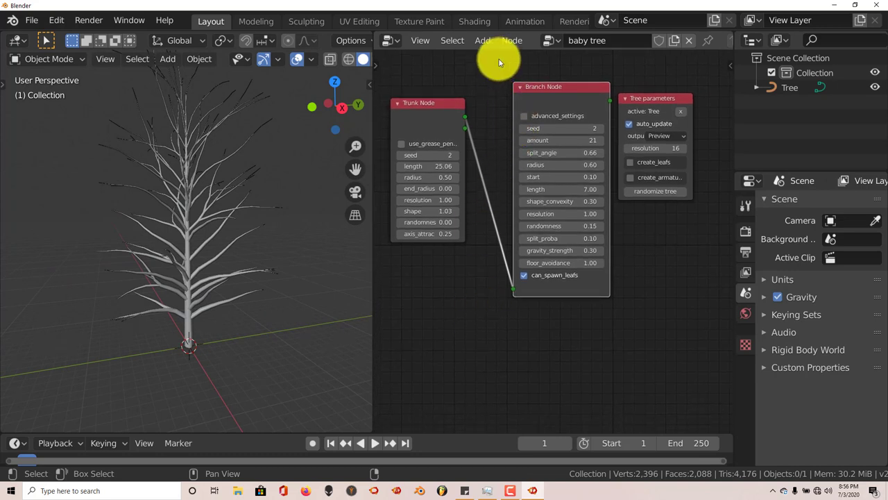
mouse_move(493, 81)
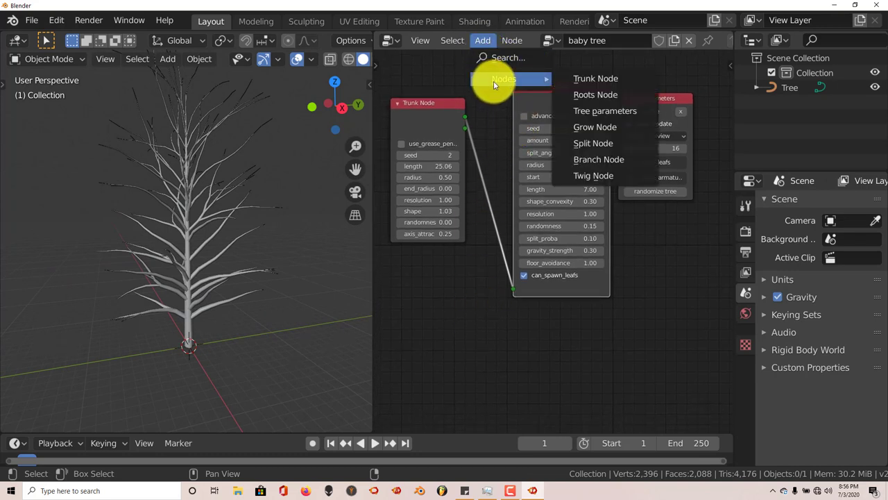
click(603, 175)
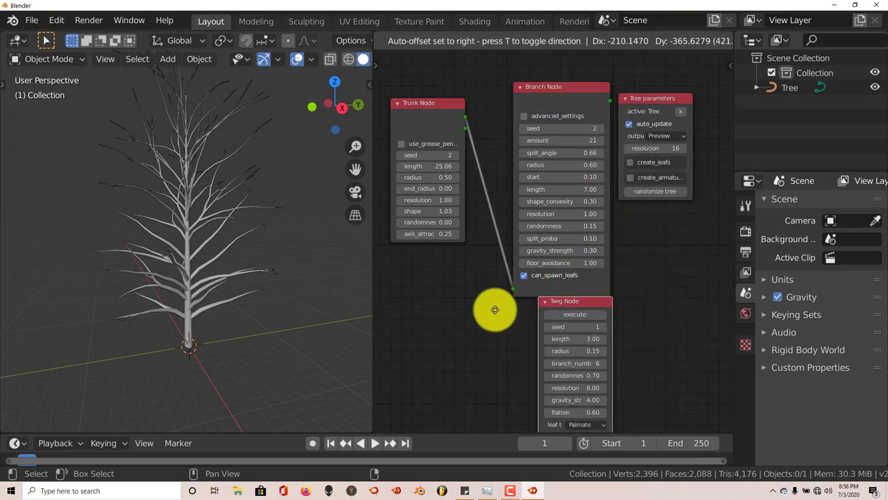
click(420, 269)
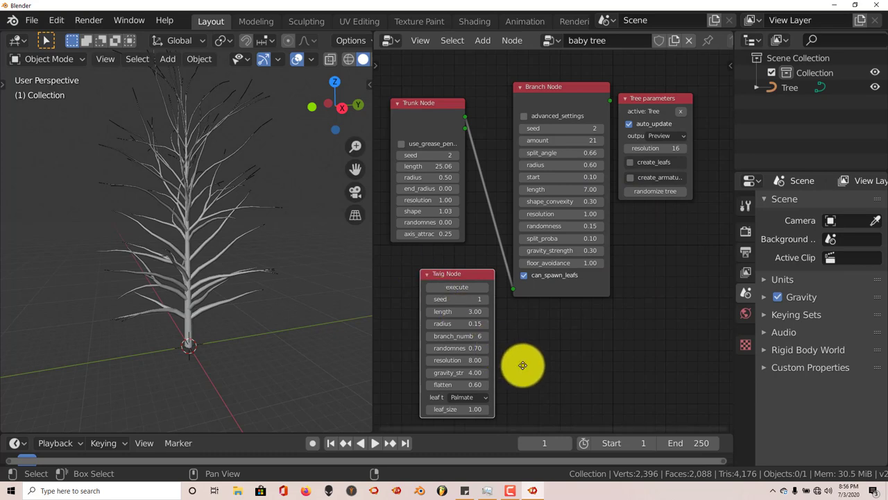
middle_drag(524, 364, 543, 322)
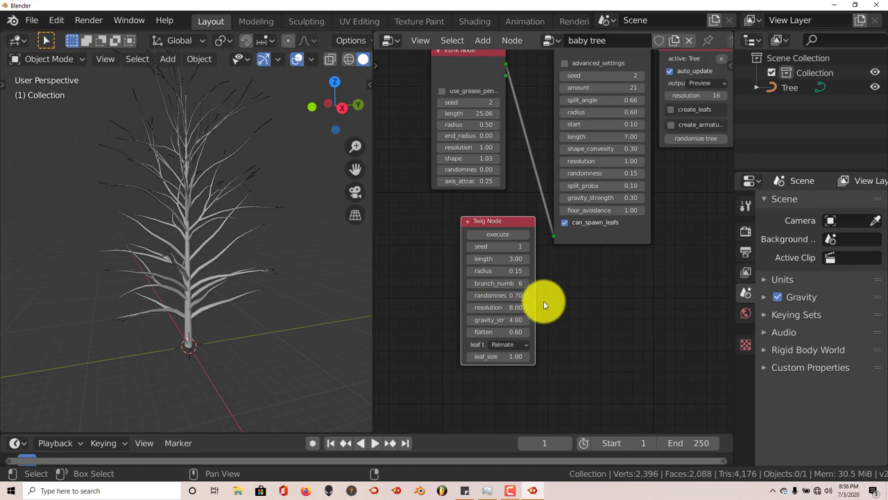
scroll(543, 300, up, 1)
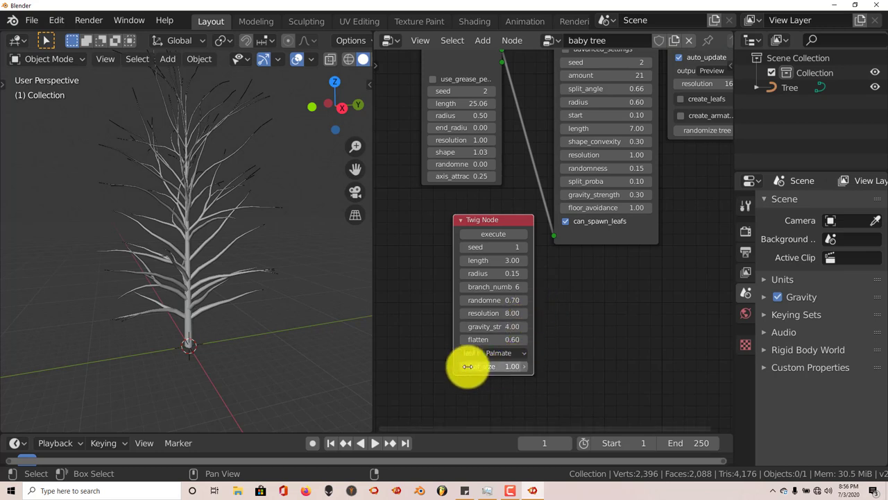
Generate the palmate-leaf twig from the Twig Node and frame the tree's base in view.
click(504, 236)
scroll(243, 388, up, 4)
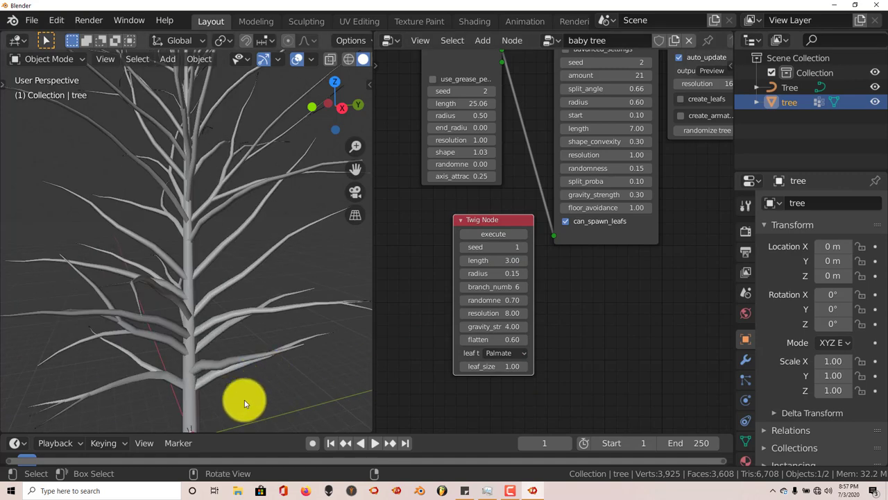
middle_drag(245, 403, 229, 320)
drag(354, 170, 348, 201)
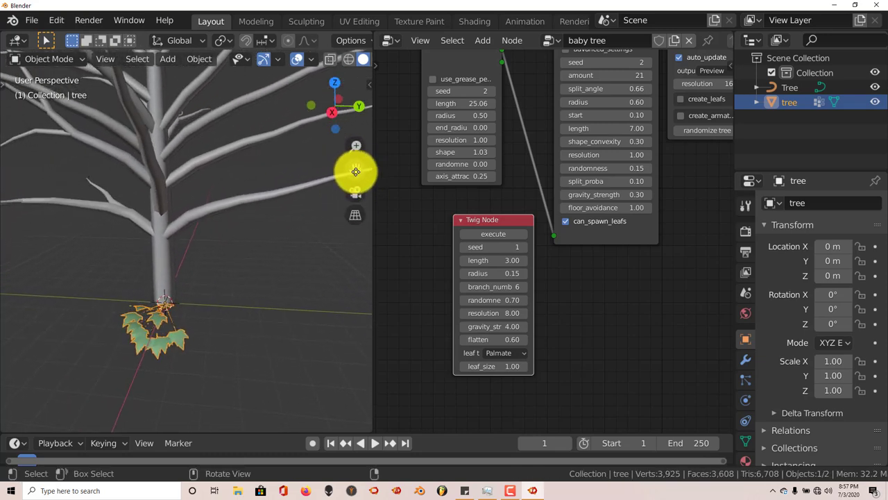
mouse_move(355, 171)
mouse_down()
mouse_move(313, 193)
mouse_move(293, 180)
mouse_move(32, 173)
mouse_move(339, 161)
mouse_move(12, 178)
mouse_move(356, 172)
mouse_up()
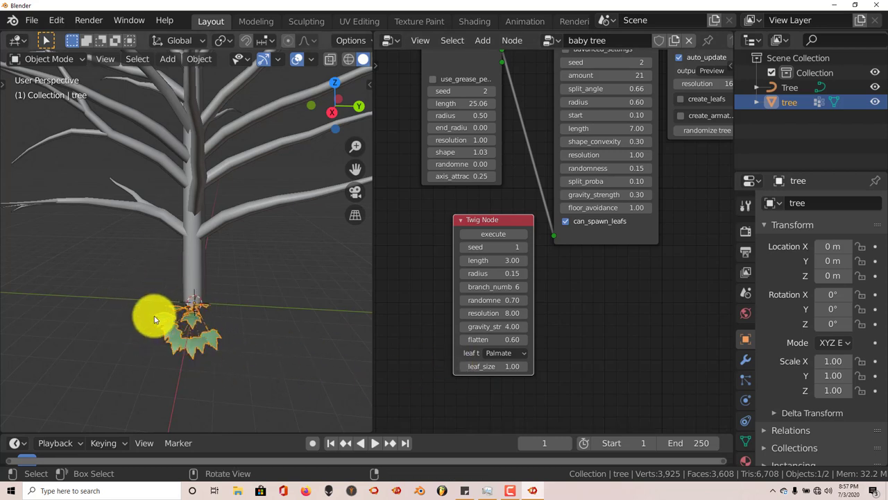
Box-select the new leaves at the tree base, zoom to them and orbit around.
key(b)
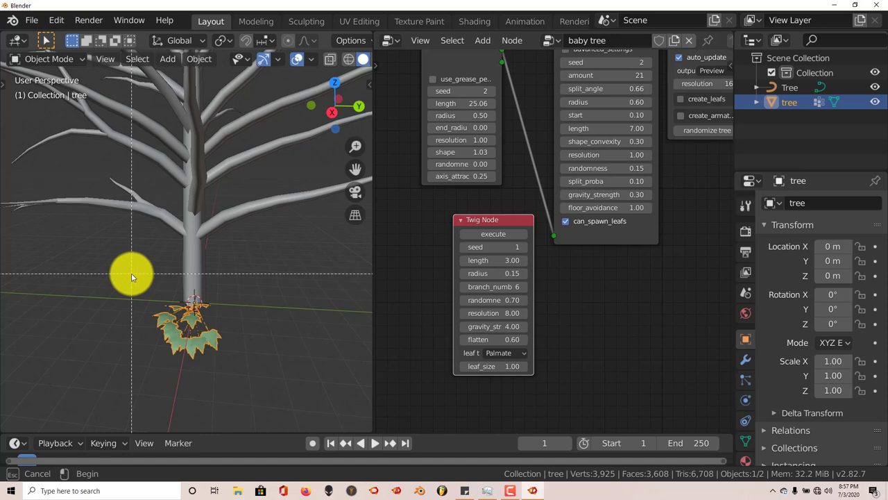
drag(131, 272, 242, 399)
key(KP_Decimal)
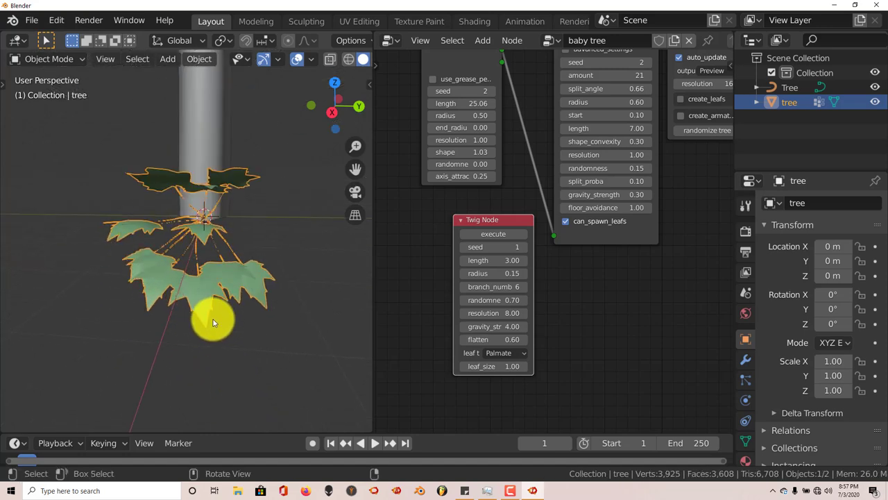
middle_drag(236, 344, 206, 364)
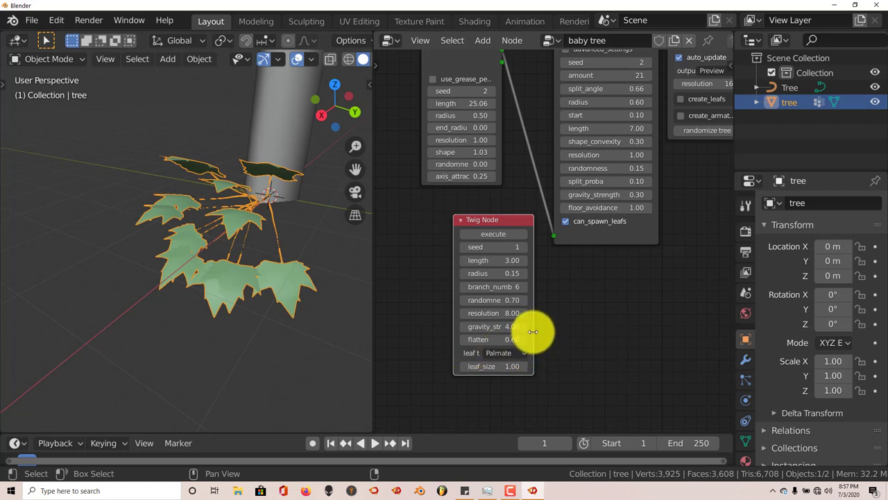
drag(540, 333, 570, 334)
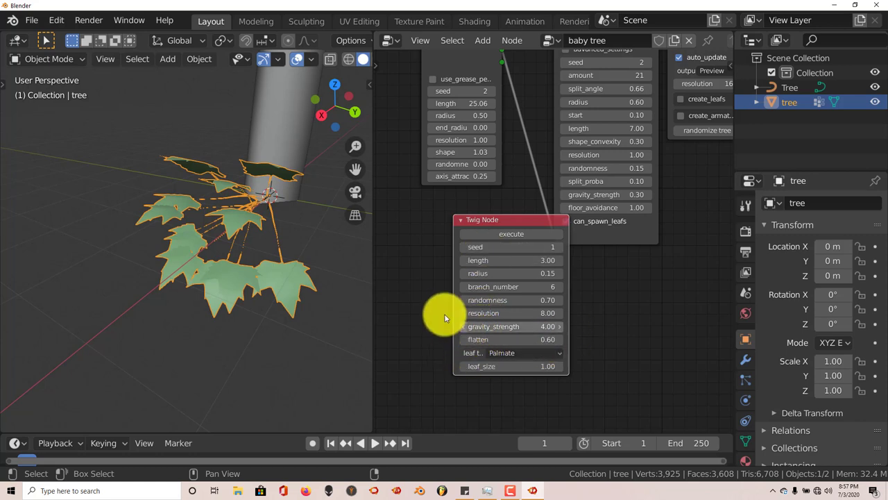
drag(452, 305, 406, 306)
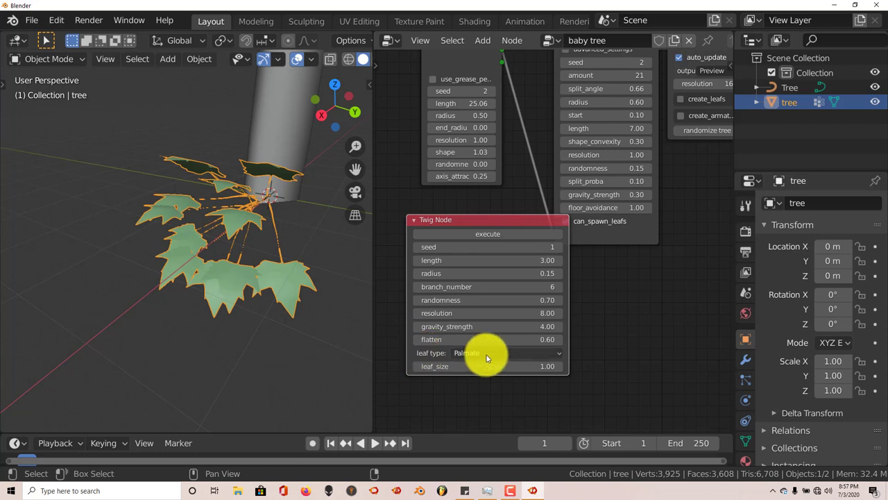
click(557, 356)
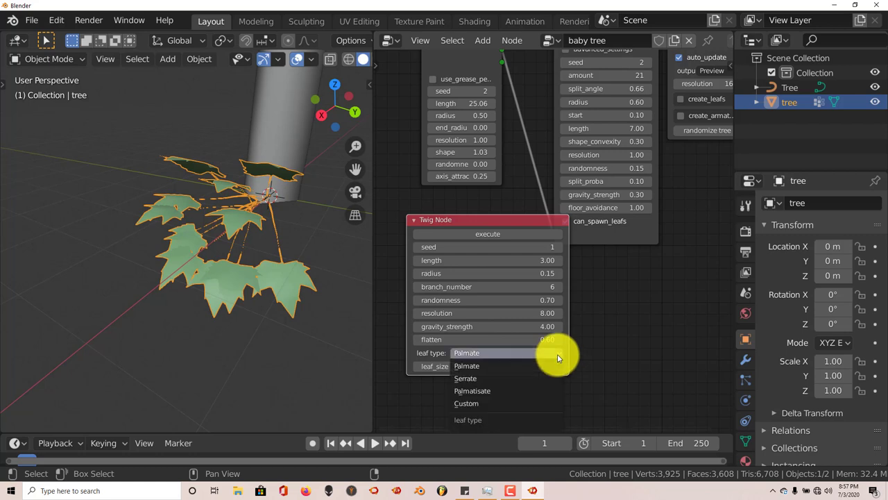
click(504, 378)
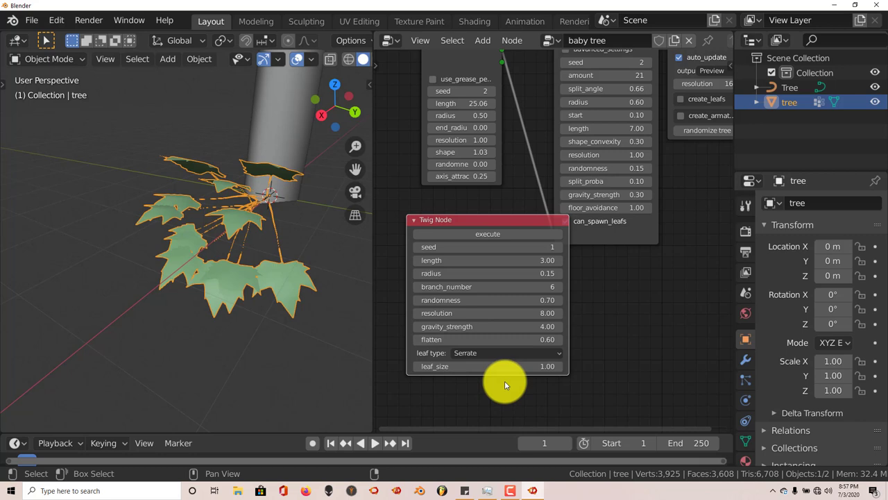
click(486, 236)
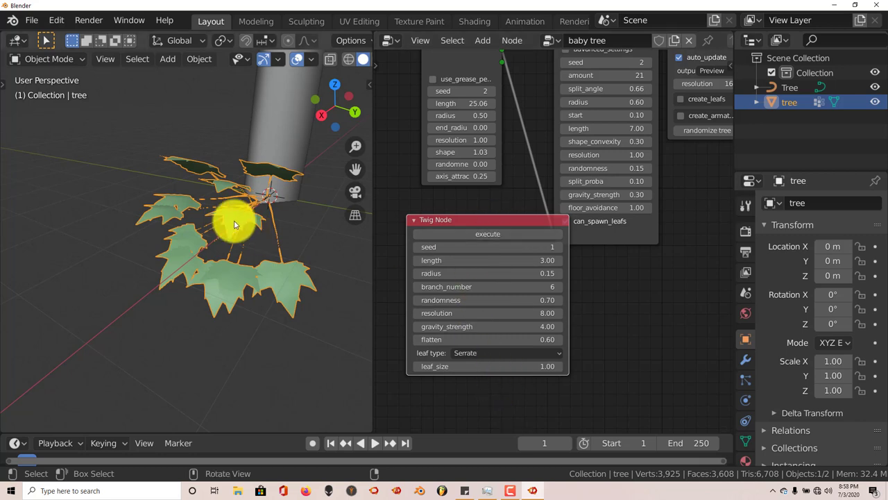
click(487, 236)
middle_drag(250, 287, 277, 213)
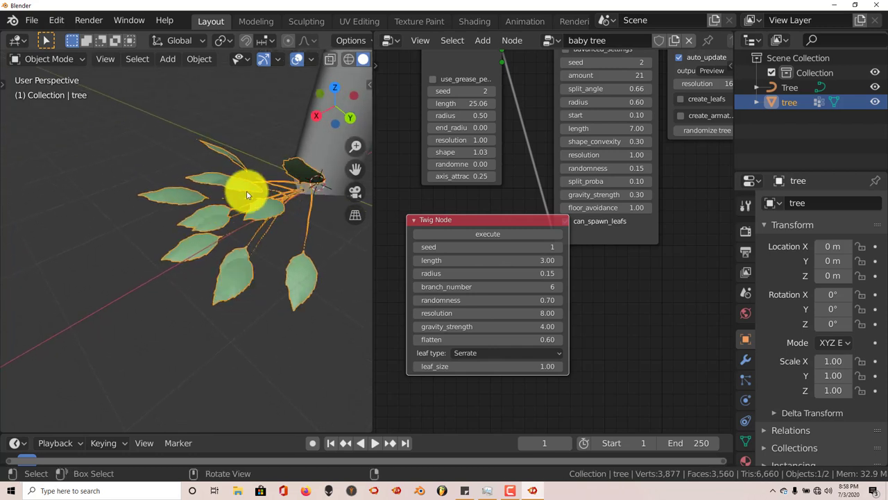
click(475, 354)
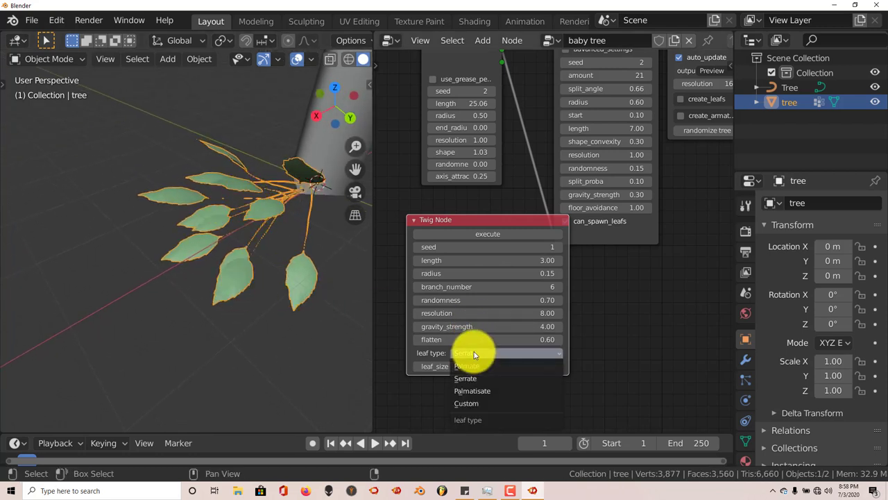
click(499, 391)
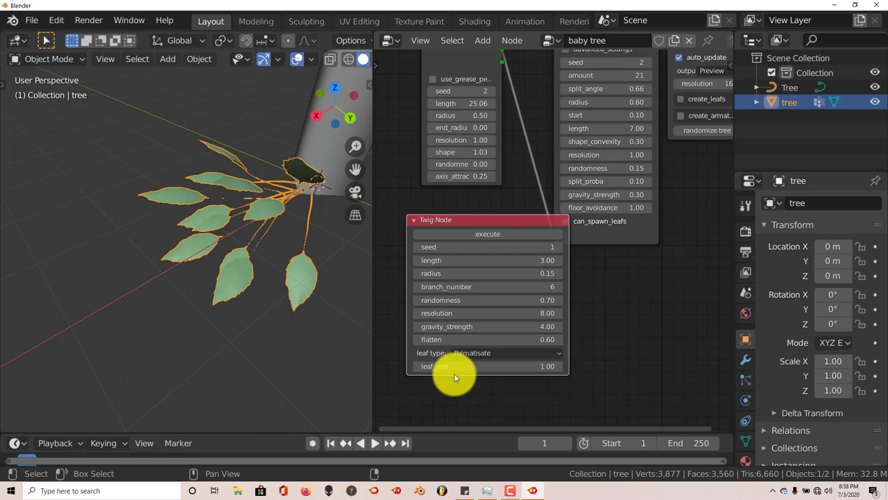
click(491, 240)
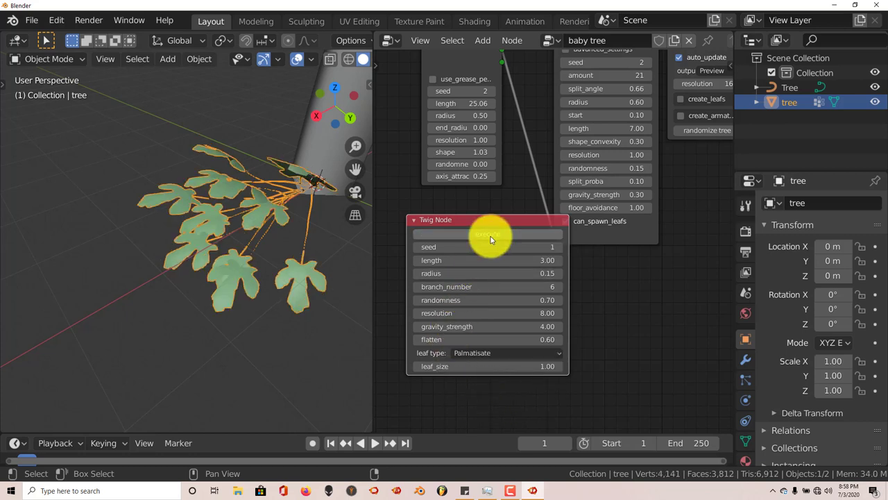
middle_drag(242, 303, 167, 316)
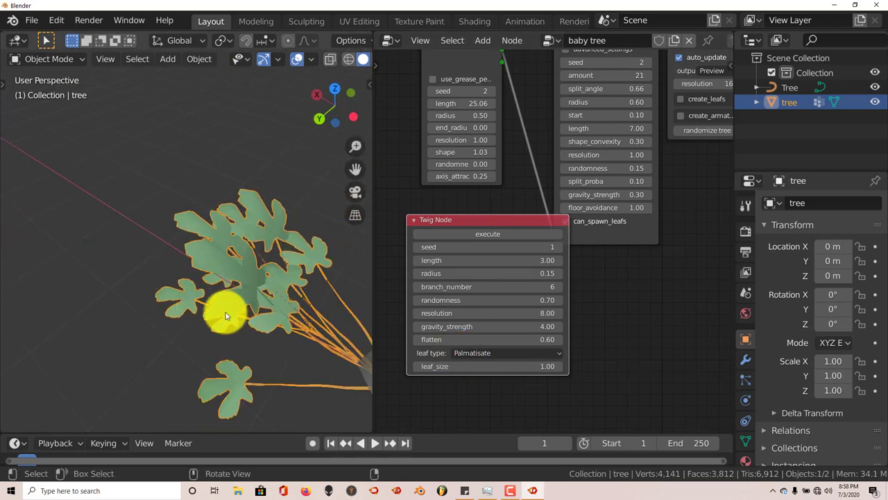
middle_drag(225, 314, 251, 310)
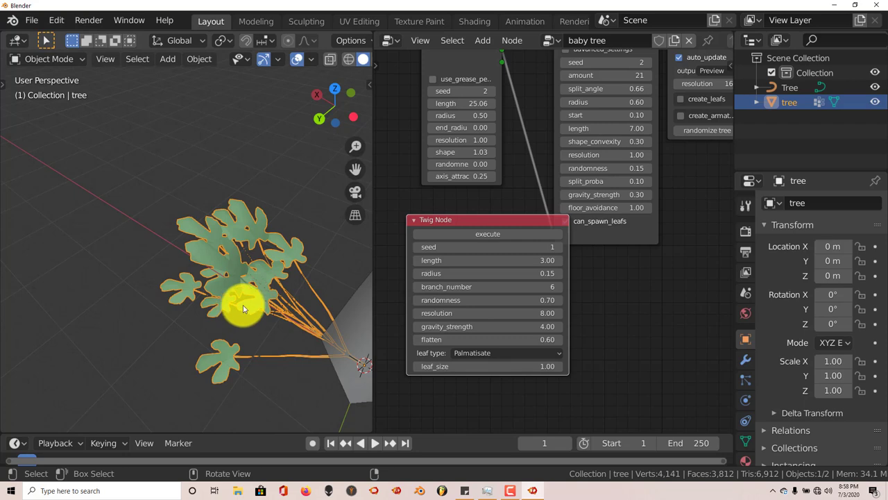
middle_drag(264, 300, 254, 231)
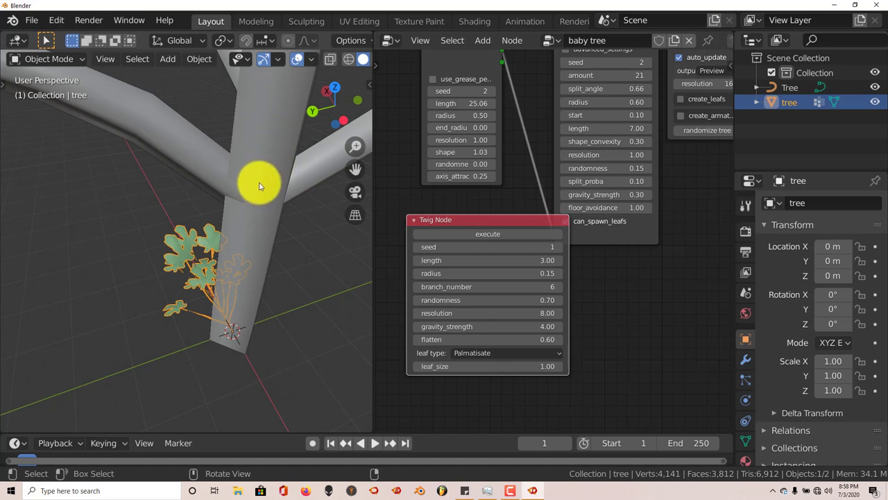
scroll(263, 179, down, 2)
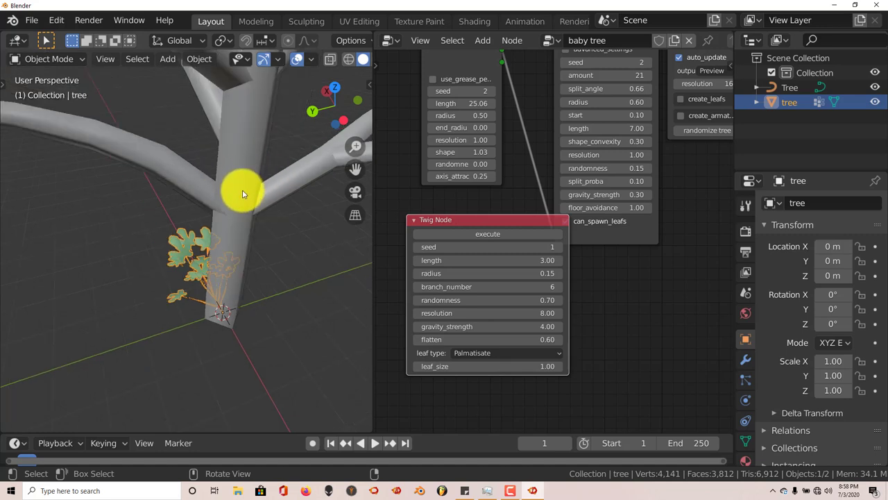
middle_drag(204, 212, 232, 207)
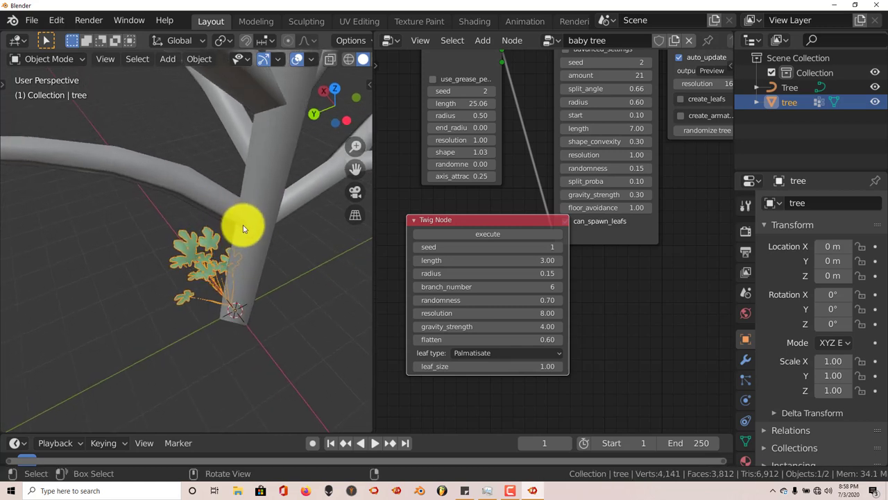
middle_drag(262, 126, 244, 134)
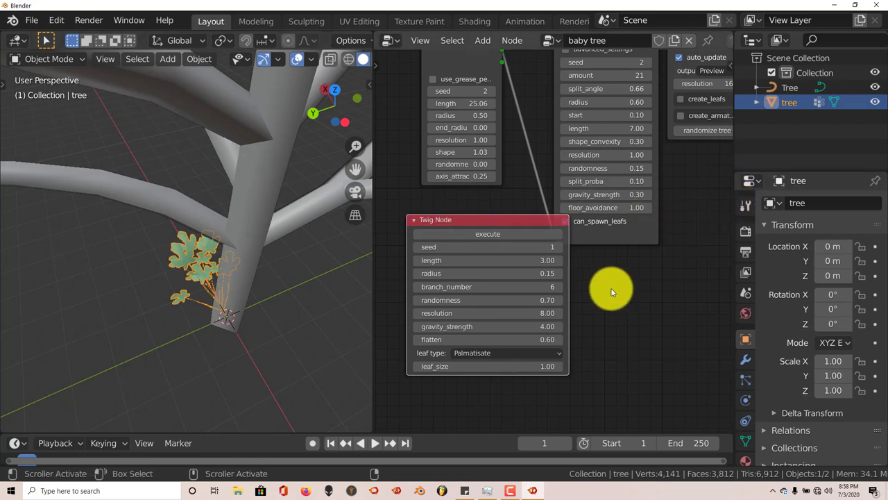
scroll(645, 290, down, 1)
middle_drag(638, 294, 603, 314)
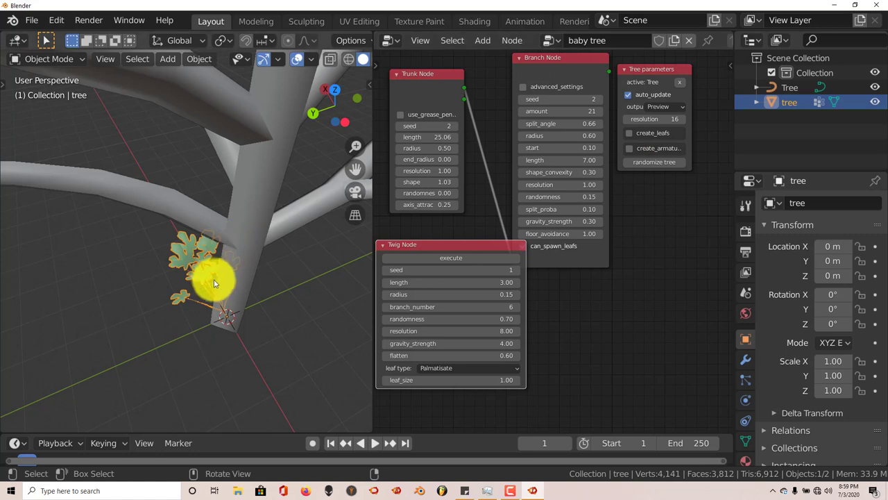
Bump the Twig Node seed to 3, regenerate the twig, and orbit to inspect its new leaves.
middle_drag(219, 281, 238, 283)
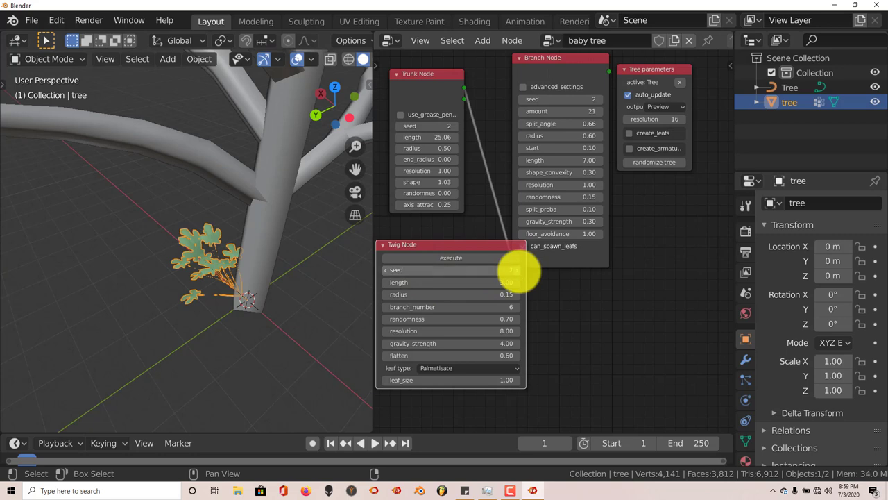
click(516, 270)
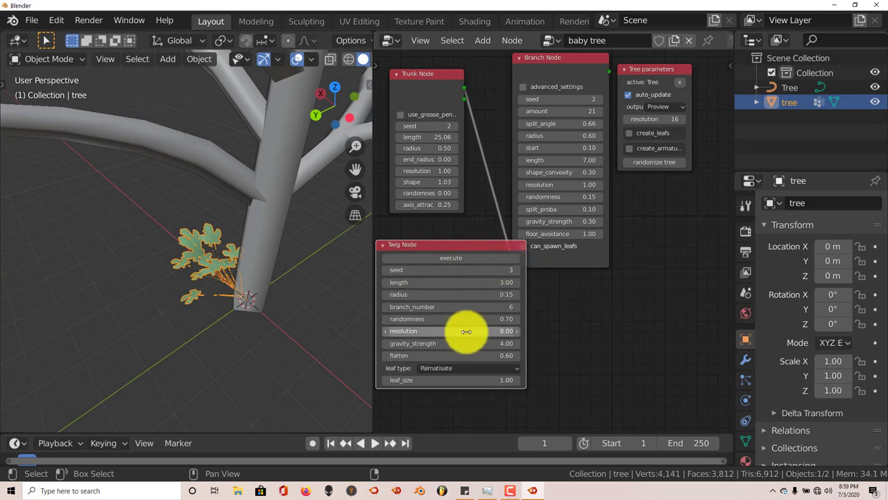
click(471, 265)
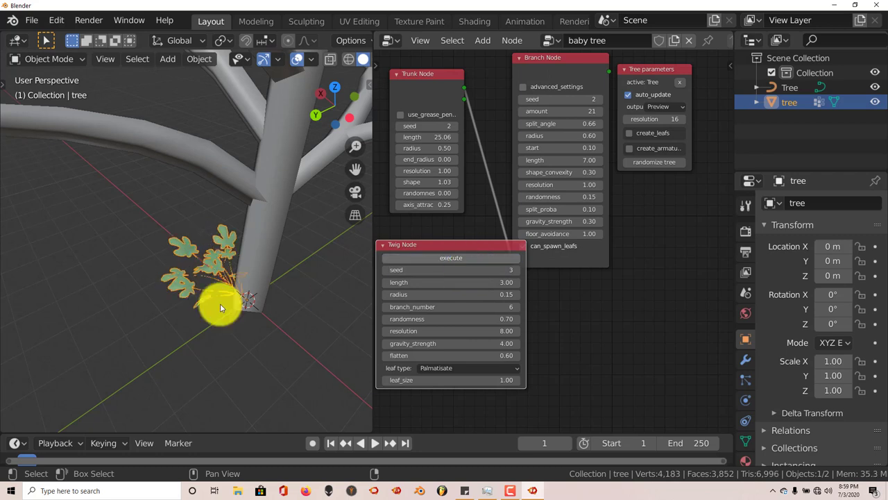
middle_drag(180, 304, 222, 308)
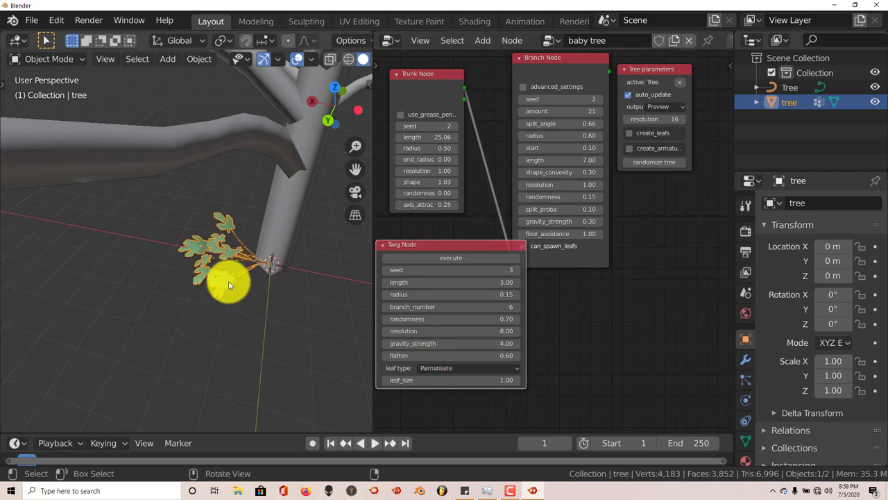
middle_drag(250, 303, 220, 270)
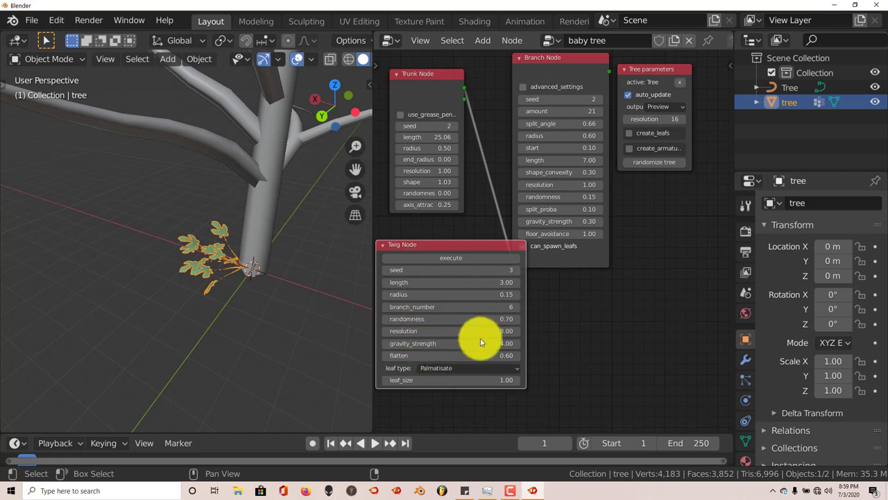
middle_drag(233, 267, 260, 257)
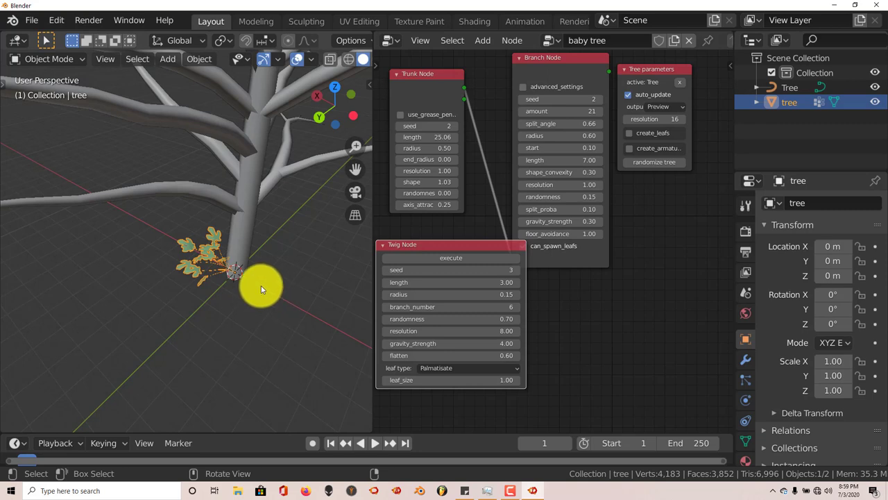
middle_drag(259, 292, 235, 243)
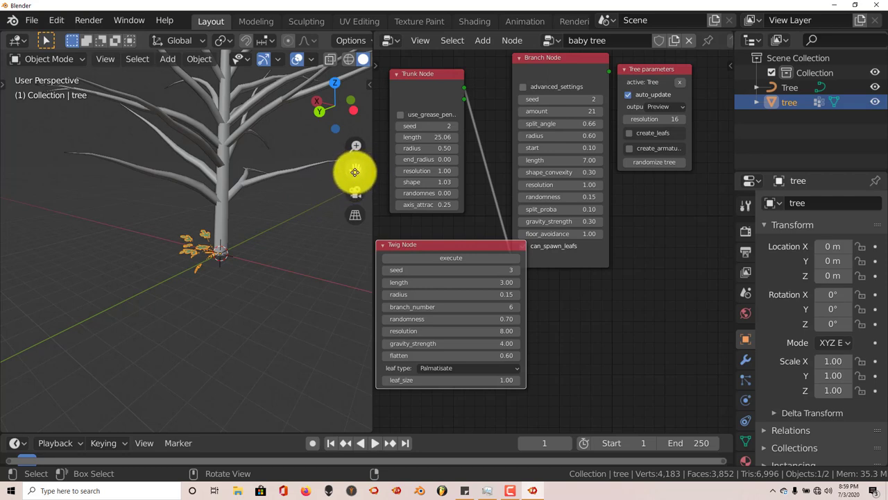
drag(354, 170, 351, 243)
scroll(283, 180, down, 3)
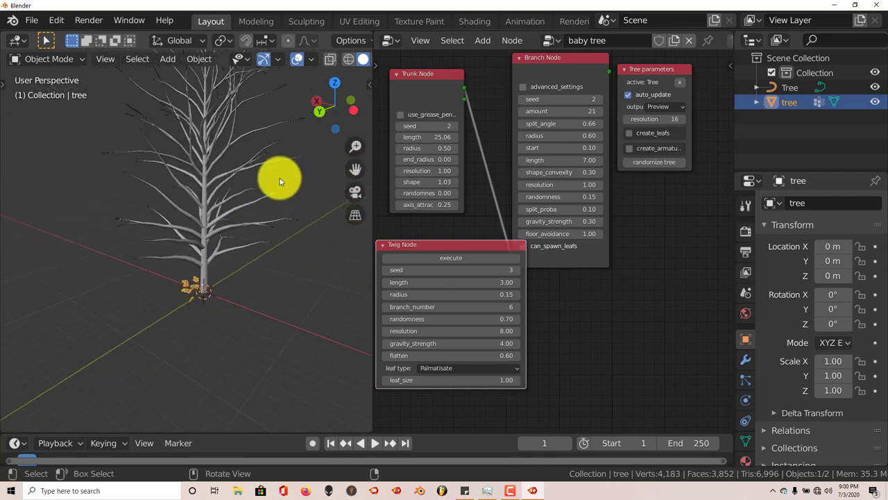
middle_drag(269, 182, 256, 184)
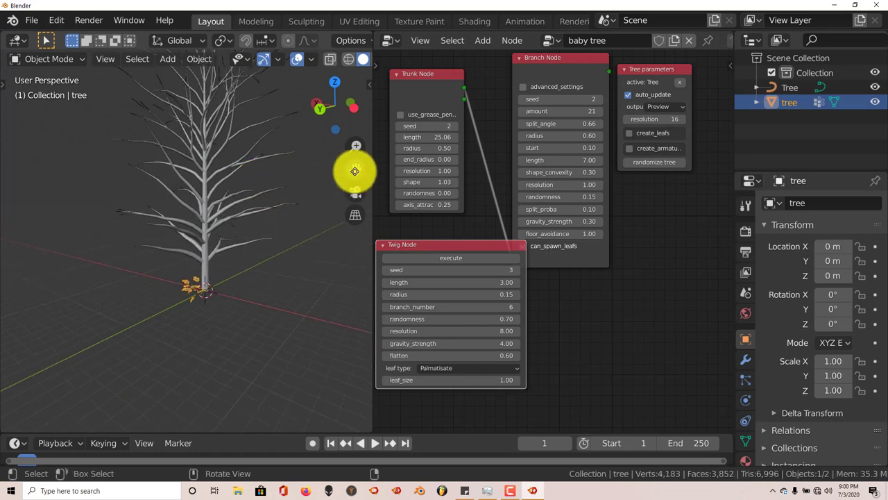
mouse_move(353, 169)
mouse_down()
mouse_move(349, 194)
mouse_move(354, 173)
mouse_up()
middle_drag(182, 224, 185, 224)
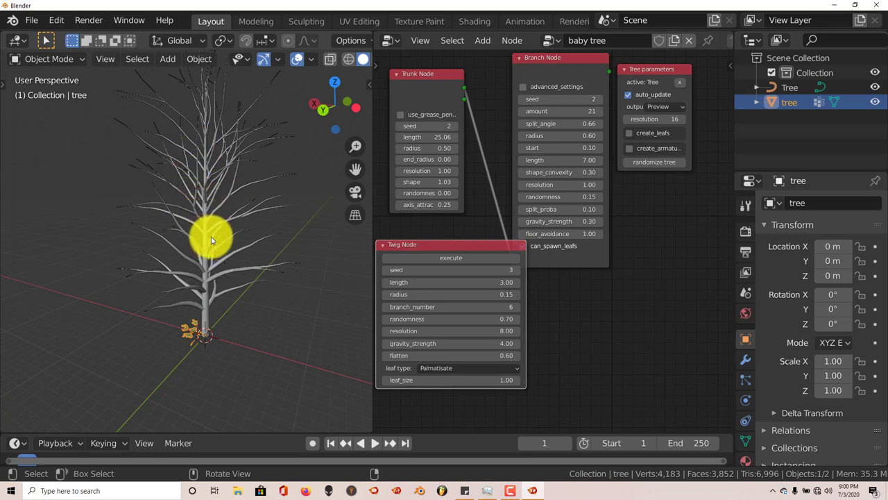
Enable create_leafs and pick the twig object as the leaf, giving 3000 leaves on the tree.
click(628, 133)
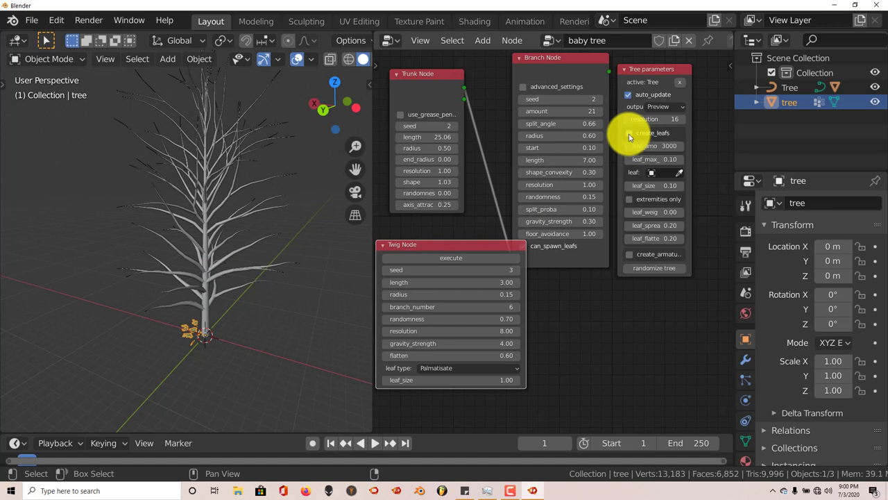
click(679, 173)
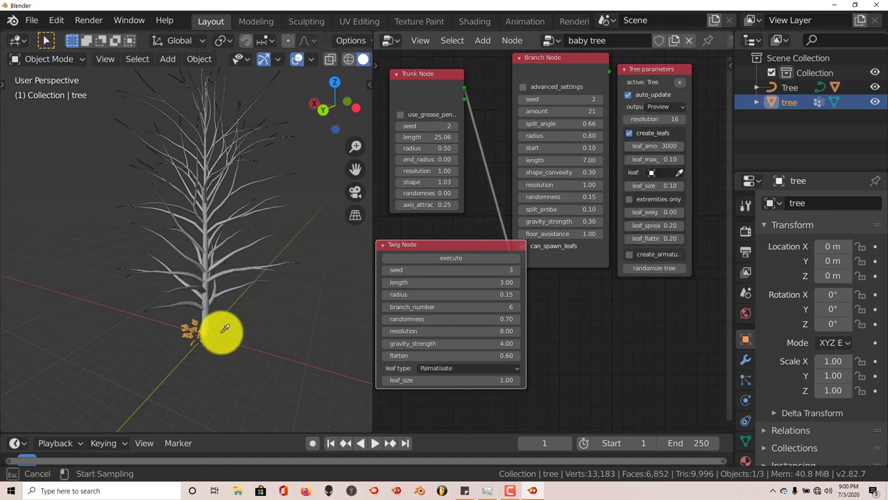
click(192, 326)
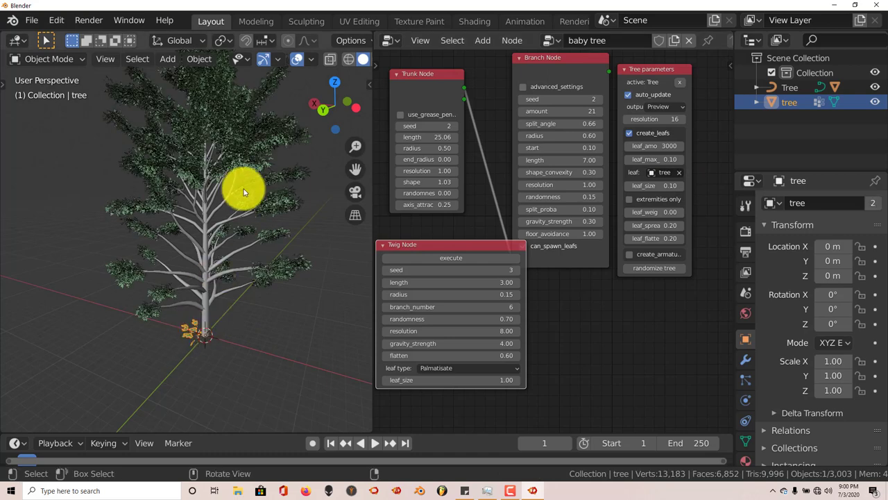
middle_drag(242, 188, 218, 204)
scroll(217, 211, up, 4)
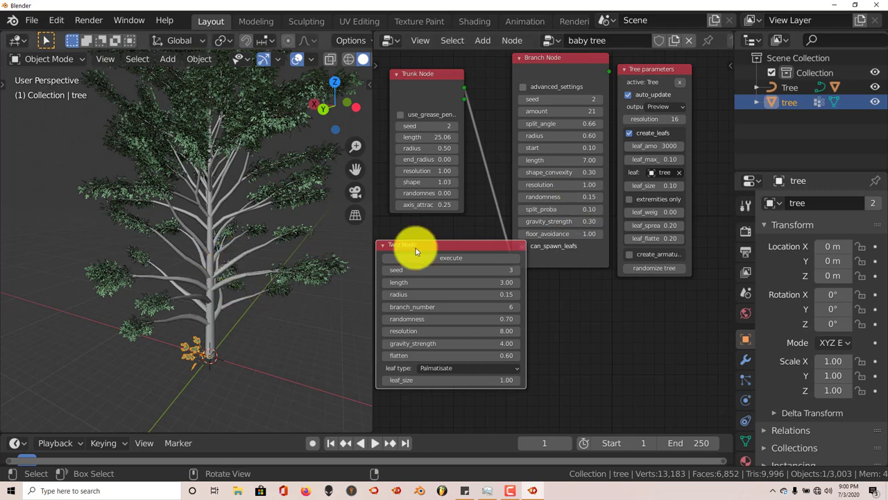
Step the Branch Node split_proba up from 0.15 to 0.25 and inspect the bushier tree.
click(600, 209)
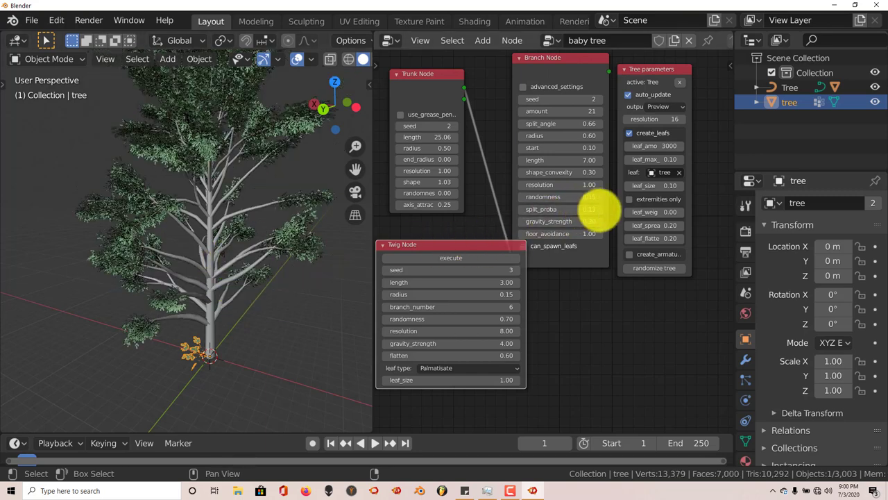
click(600, 213)
click(601, 211)
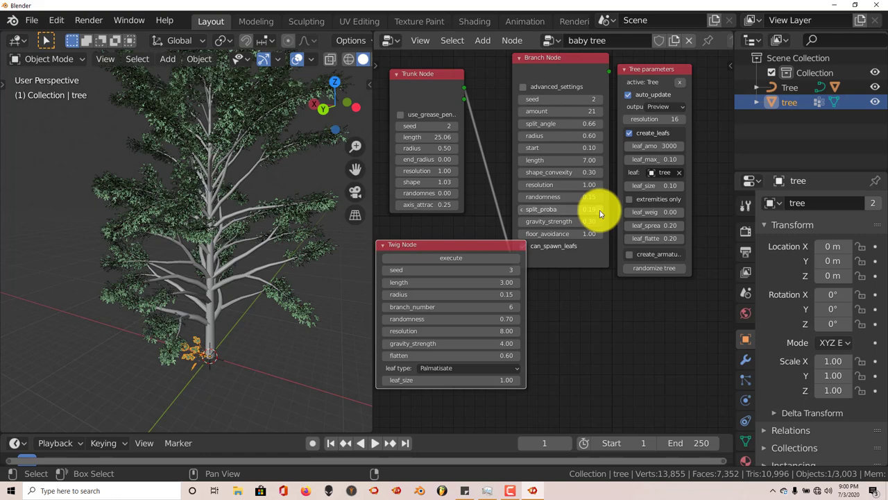
click(600, 211)
click(600, 211)
middle_drag(232, 323, 284, 268)
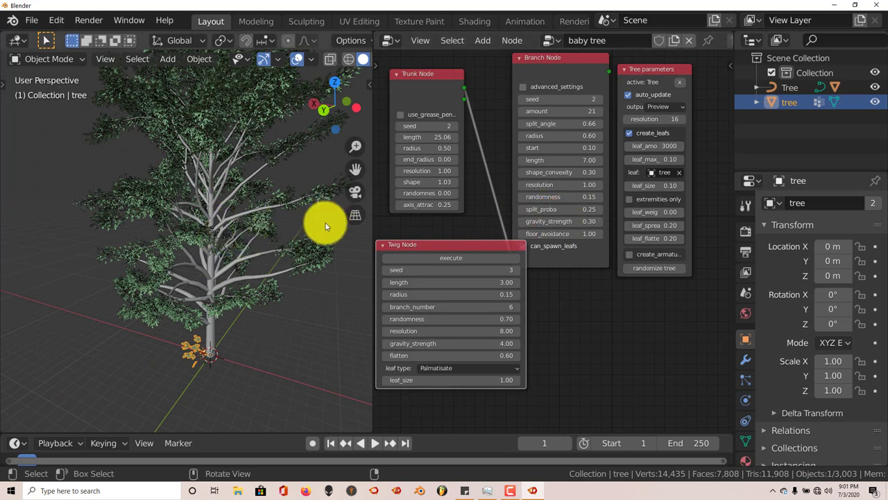
middle_drag(276, 231, 254, 208)
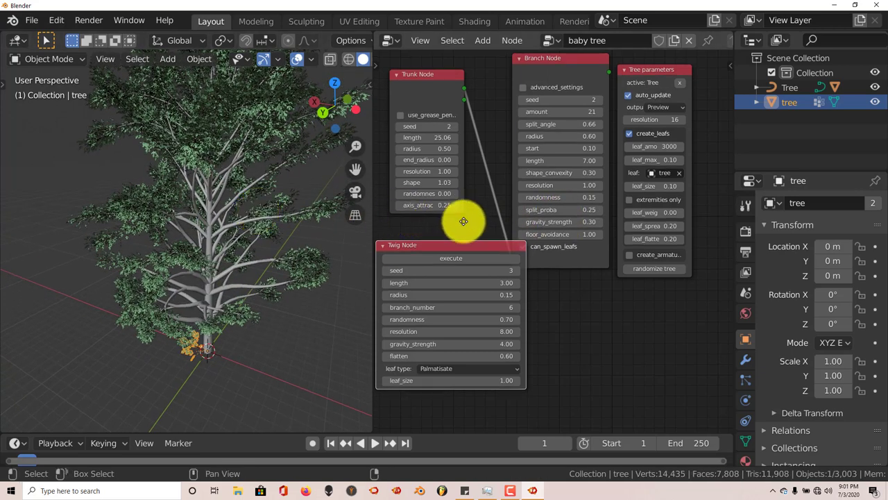
middle_drag(465, 222, 454, 258)
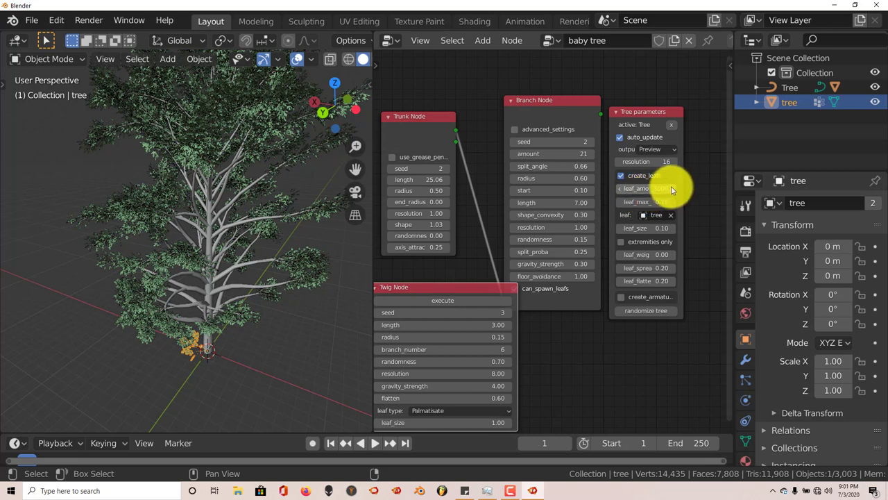
click(638, 112)
drag(638, 112, 648, 97)
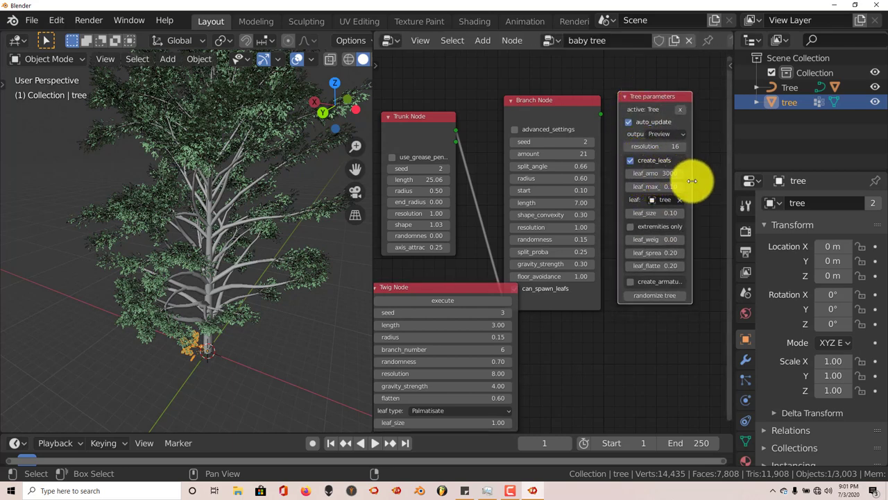
drag(691, 183, 722, 182)
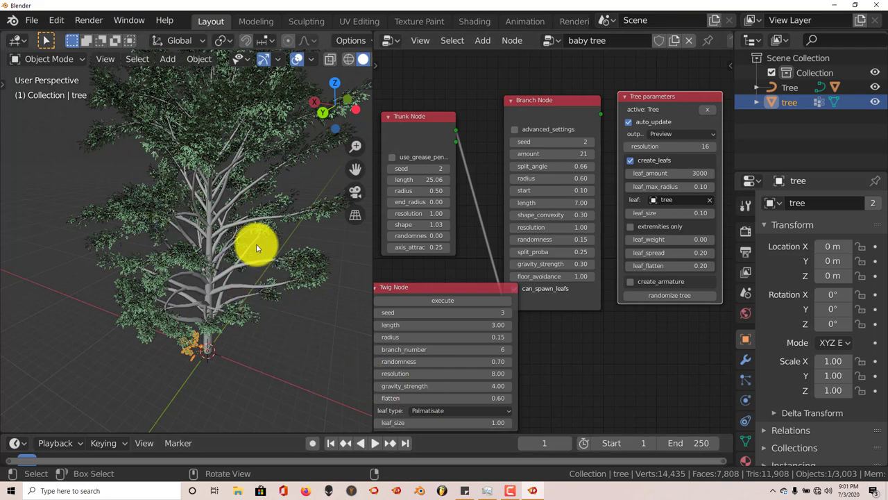
middle_drag(240, 259, 233, 242)
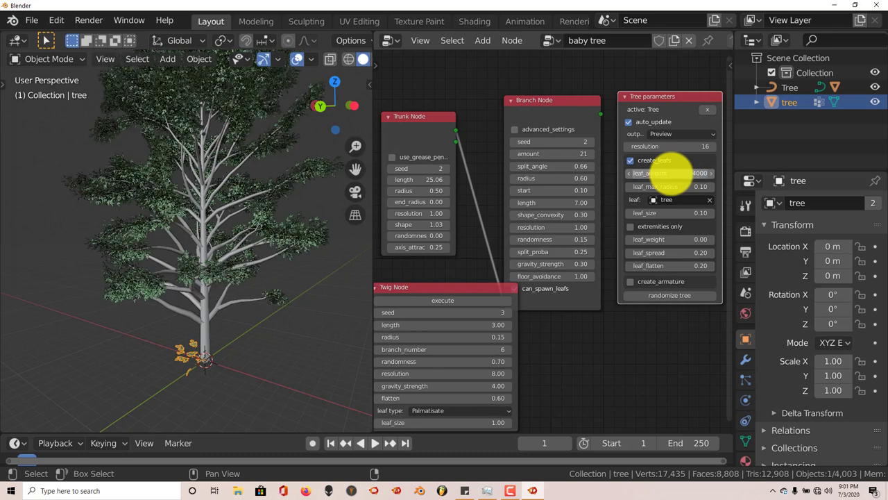
key(Return)
middle_drag(199, 248, 231, 255)
scroll(238, 272, up, 3)
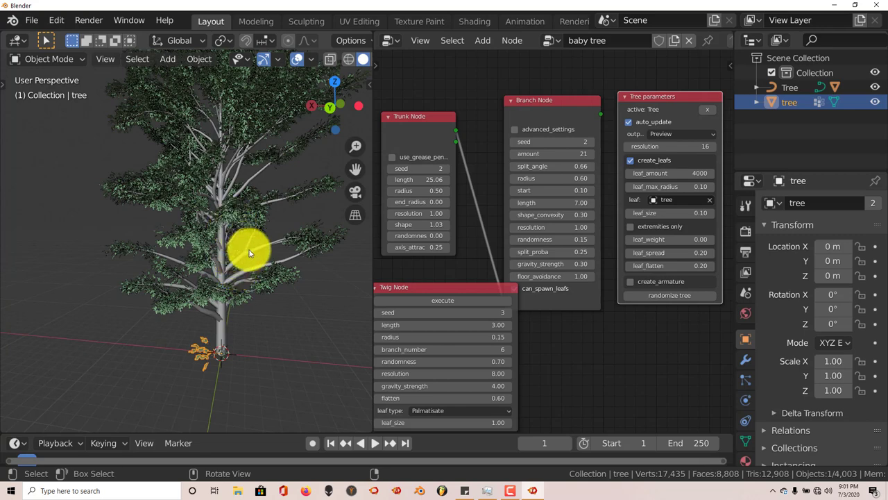
middle_drag(248, 251, 236, 260)
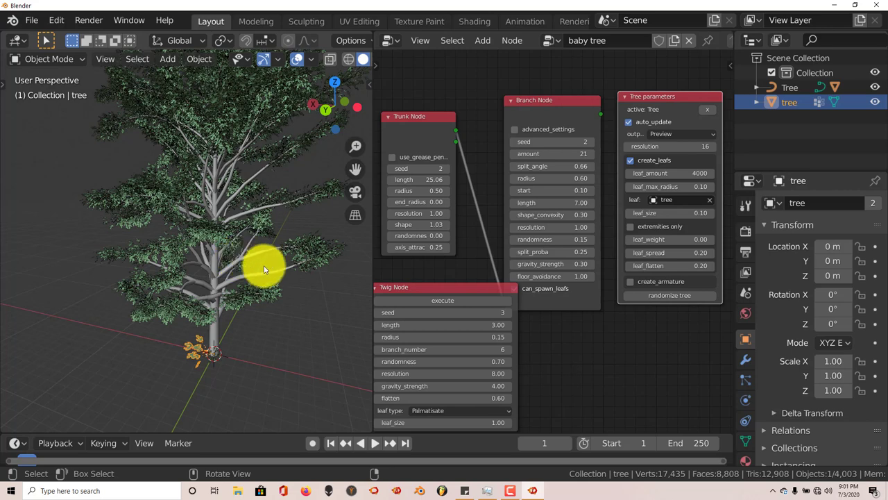
middle_drag(254, 273, 234, 278)
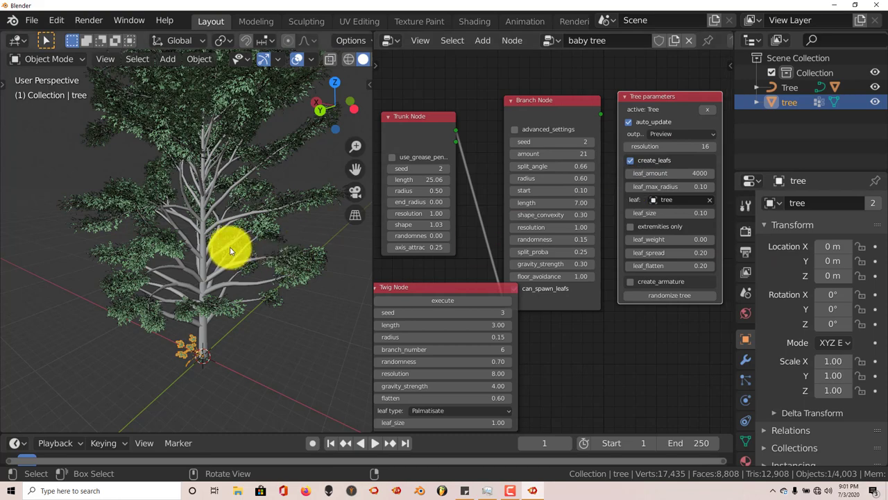
middle_drag(228, 247, 193, 248)
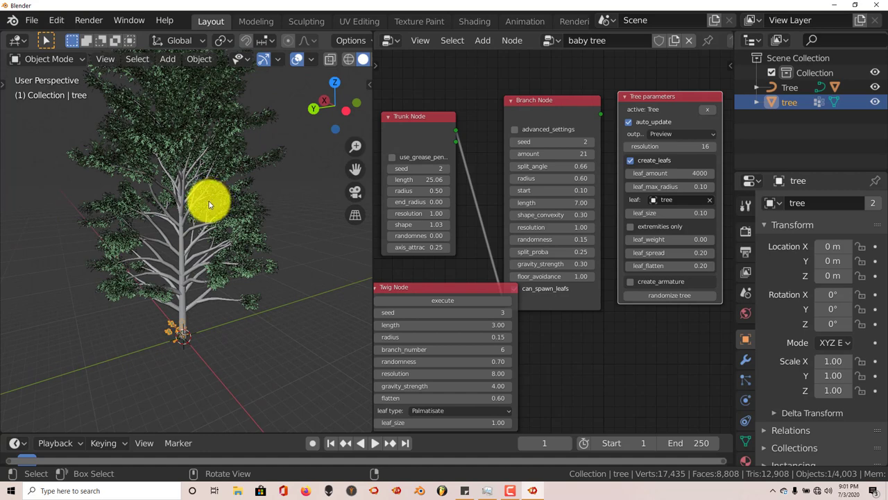
mouse_move(210, 216)
middle_down()
mouse_move(225, 217)
mouse_move(200, 212)
middle_up()
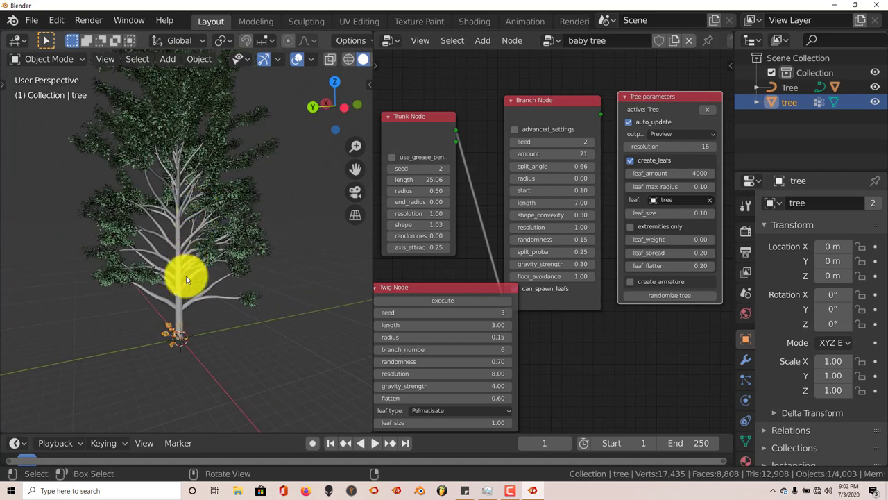
scroll(186, 277, up, 1)
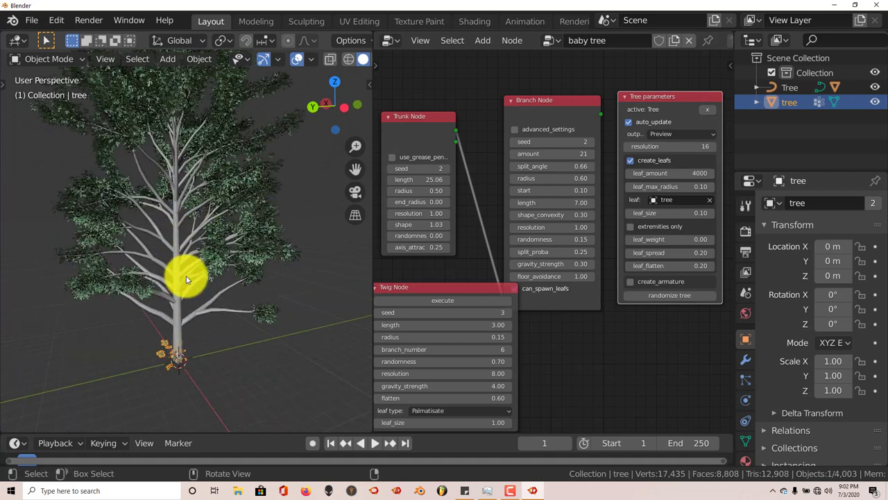
scroll(186, 279, down, 1)
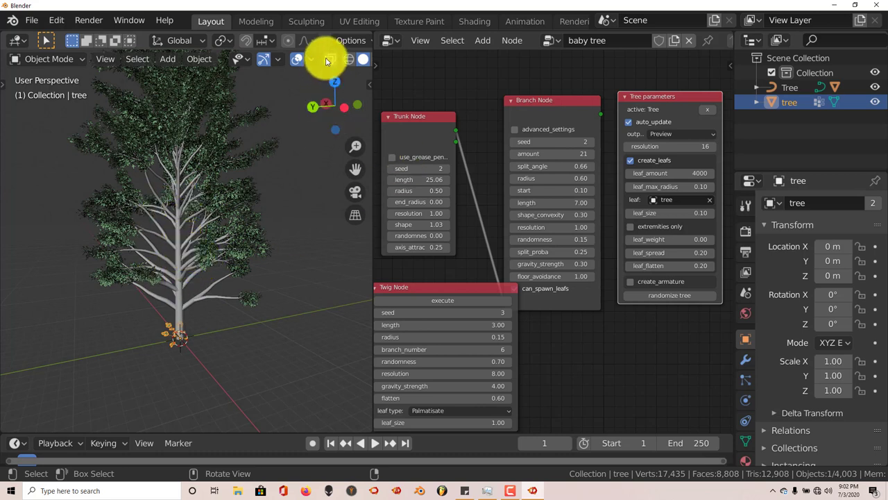
Show the Render Properties and switch the viewport to Rendered shading for an Eevee preview.
scroll(326, 61, down, 3)
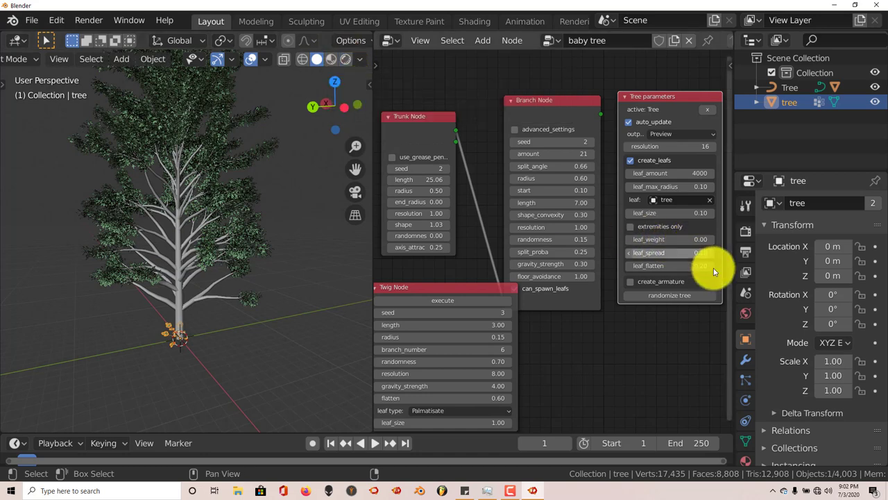
click(745, 231)
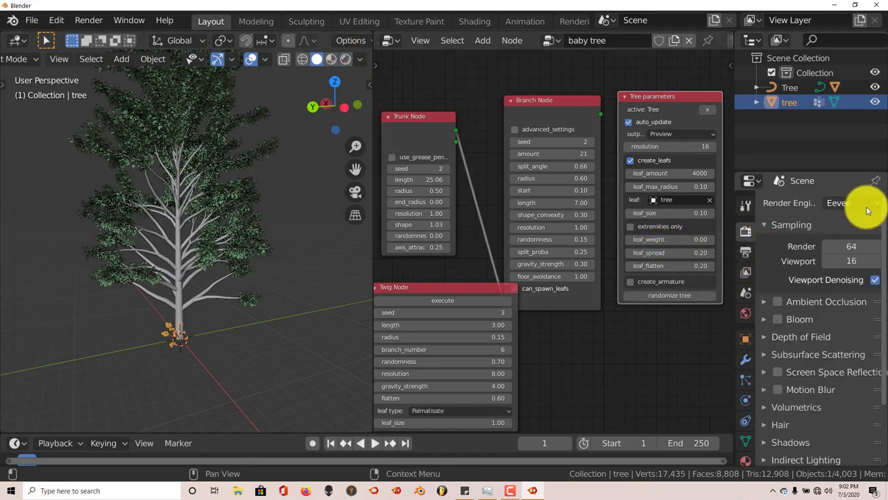
click(344, 60)
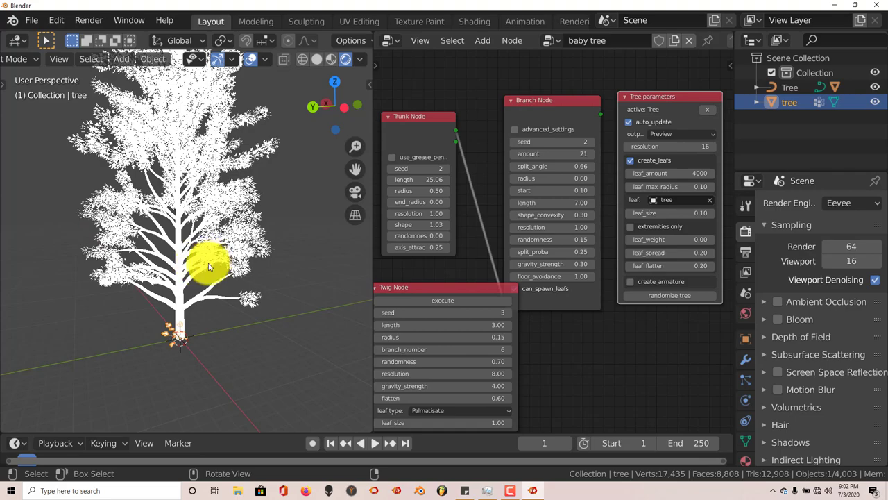
middle_drag(218, 284, 202, 255)
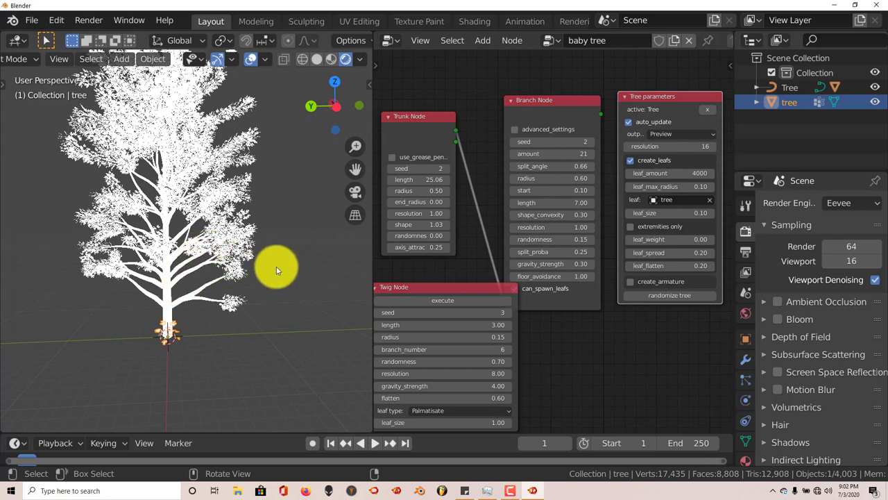
Set the render engine to Cycles with GPU Compute as the device.
click(864, 207)
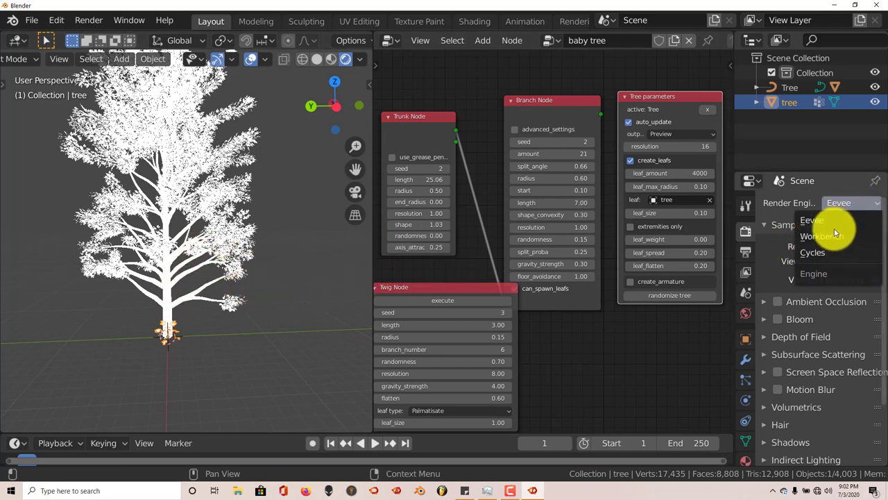
click(864, 251)
click(847, 240)
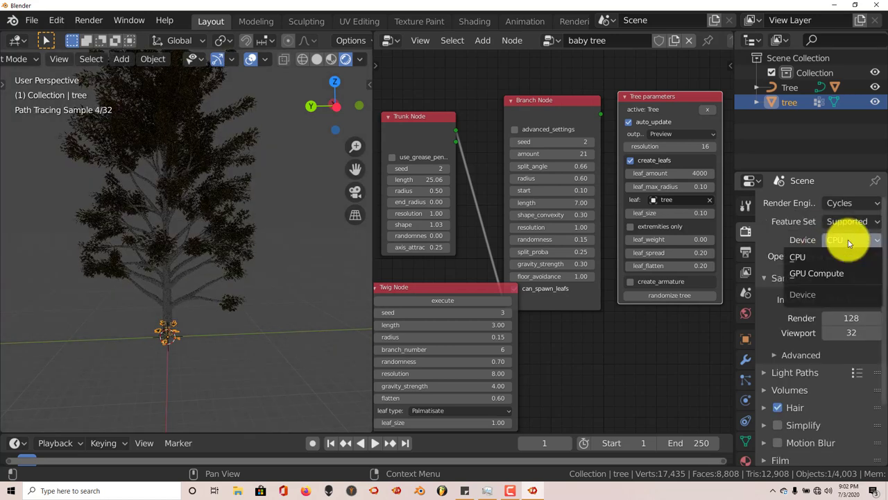
click(826, 274)
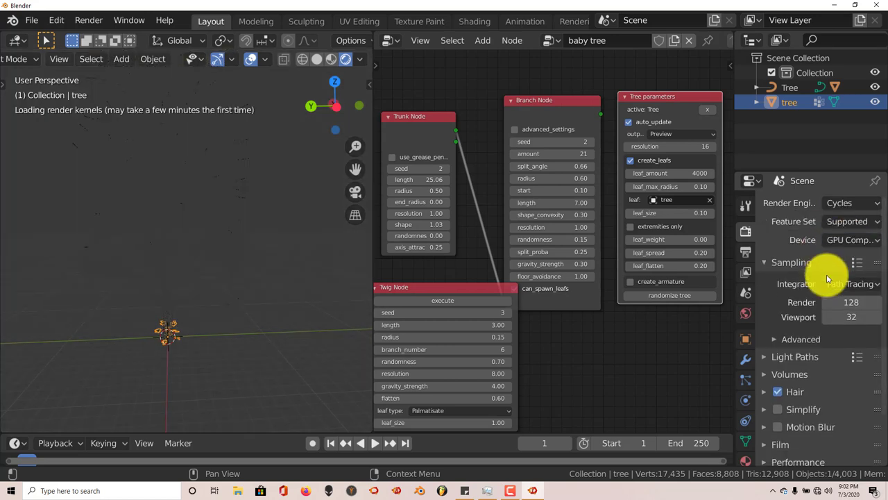
Inspect the Cycles preview from a few angles, then return the viewport to Solid shading.
middle_drag(202, 294, 244, 291)
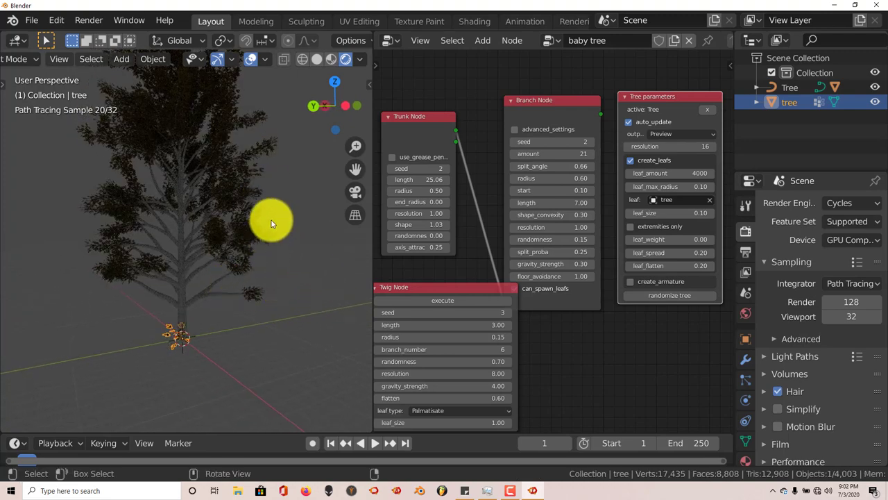
mouse_move(353, 172)
mouse_down()
mouse_move(351, 194)
mouse_move(300, 181)
mouse_up()
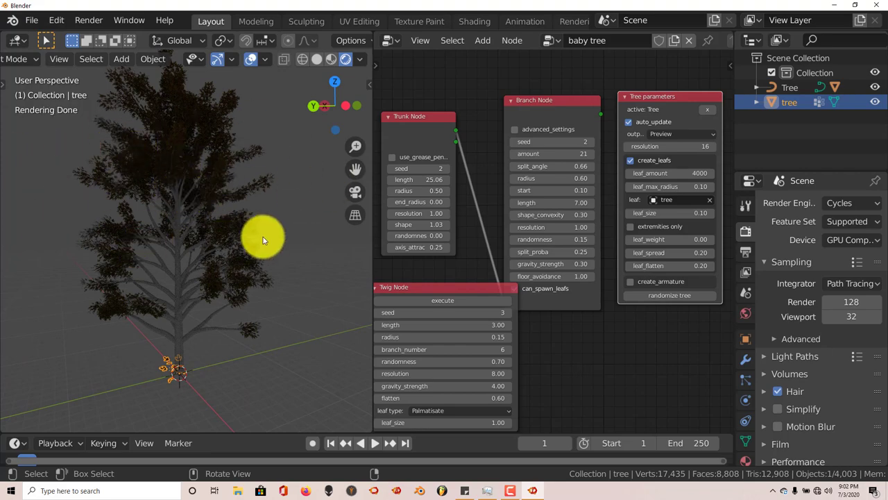
mouse_move(257, 237)
middle_down()
mouse_move(243, 236)
mouse_move(244, 262)
mouse_move(254, 258)
middle_up()
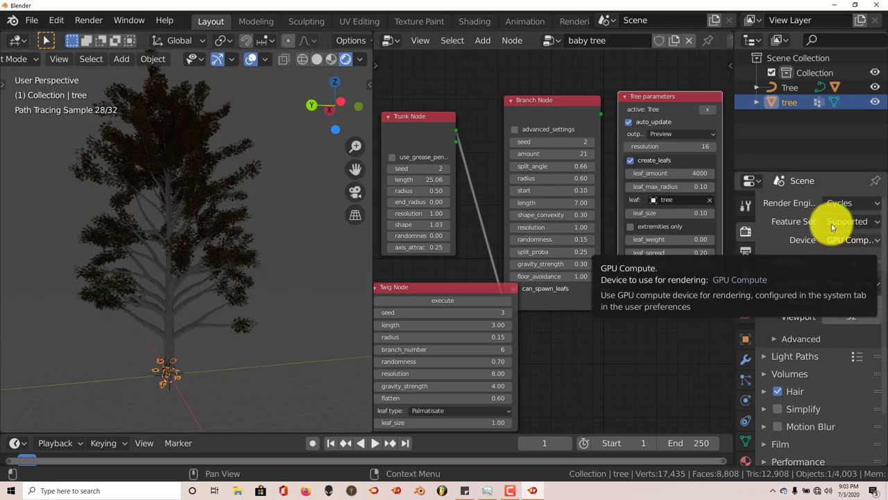
click(316, 59)
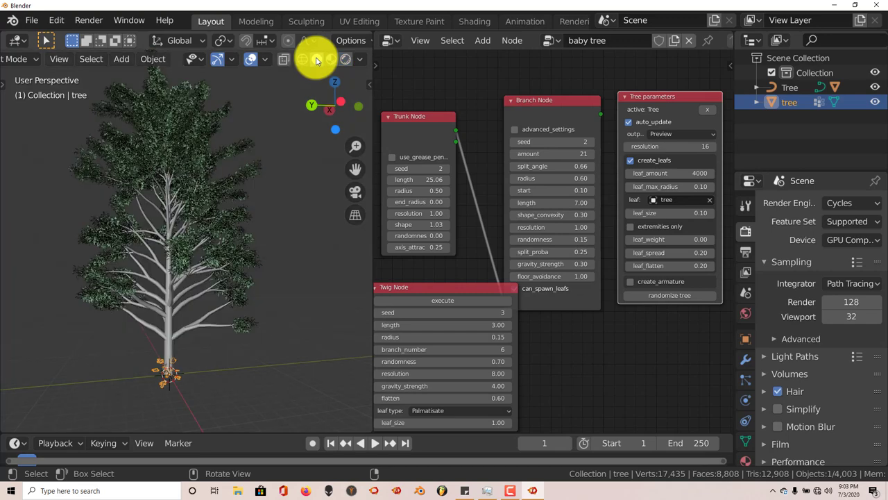
middle_drag(196, 240, 217, 251)
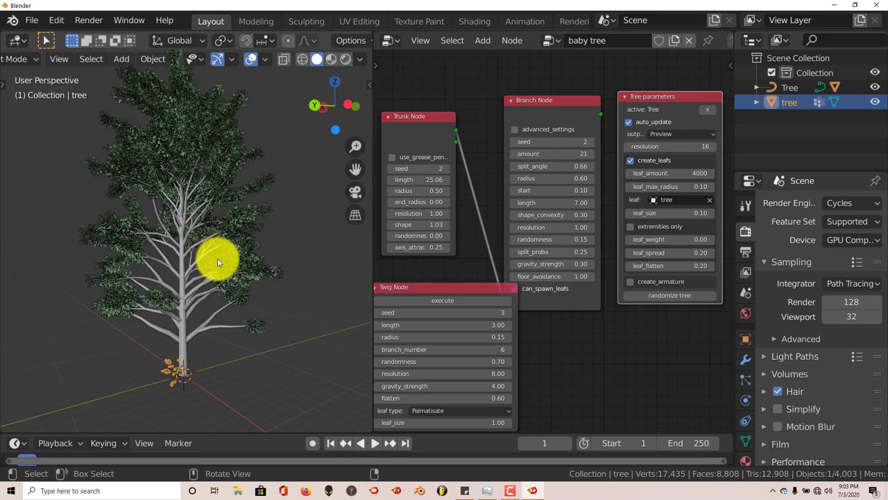
In World Properties, raise the background Surface Color value to about 0.8 for near-white.
middle_drag(222, 252, 234, 229)
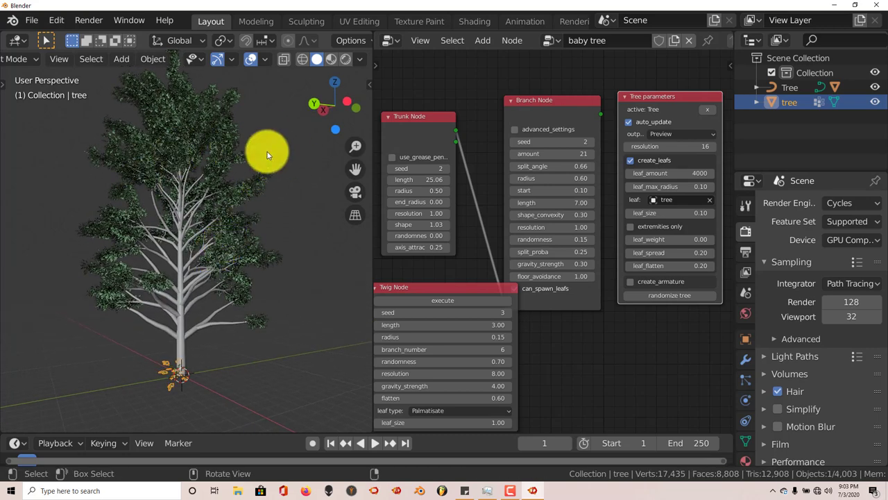
click(745, 314)
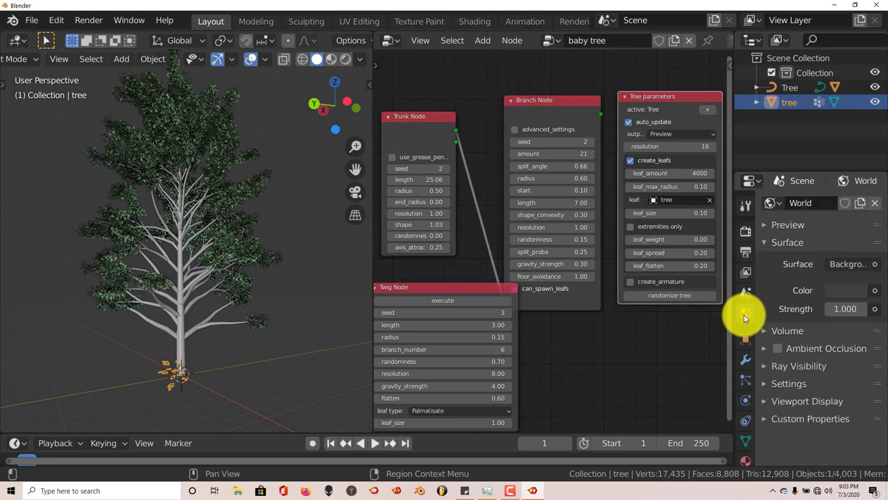
click(842, 291)
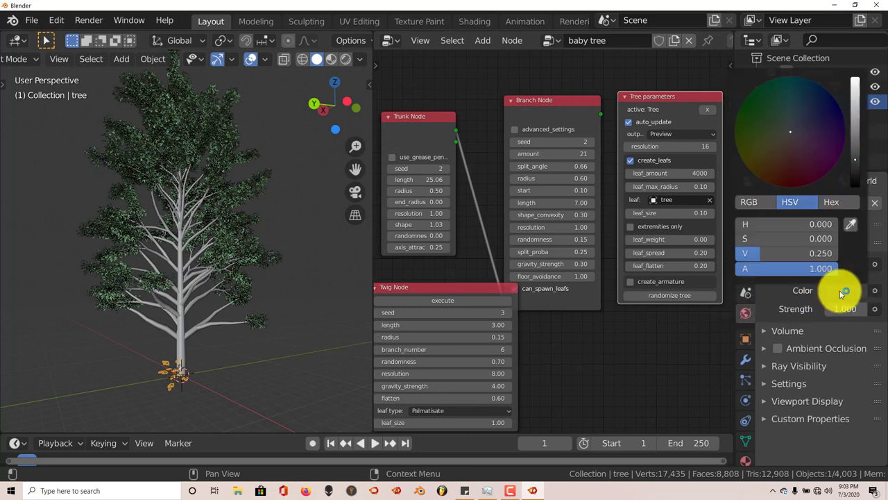
click(854, 100)
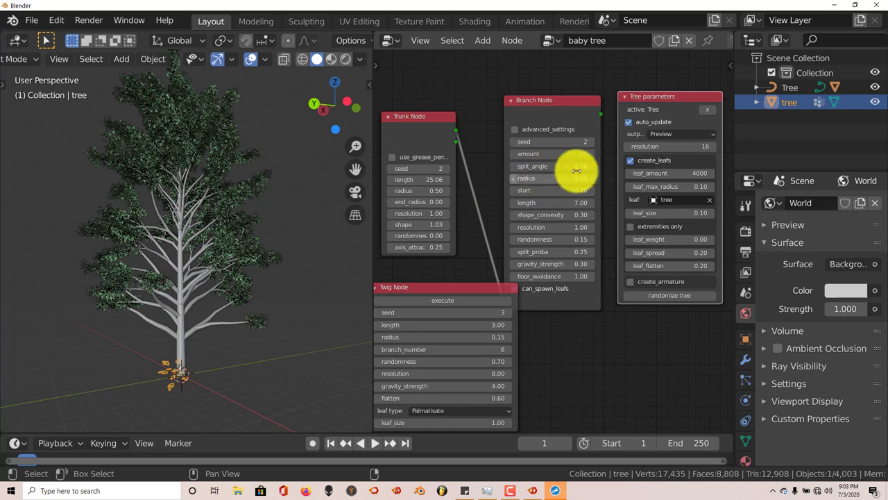
Select the Tree object and assign it the palmate material from the Mtree material list.
click(729, 66)
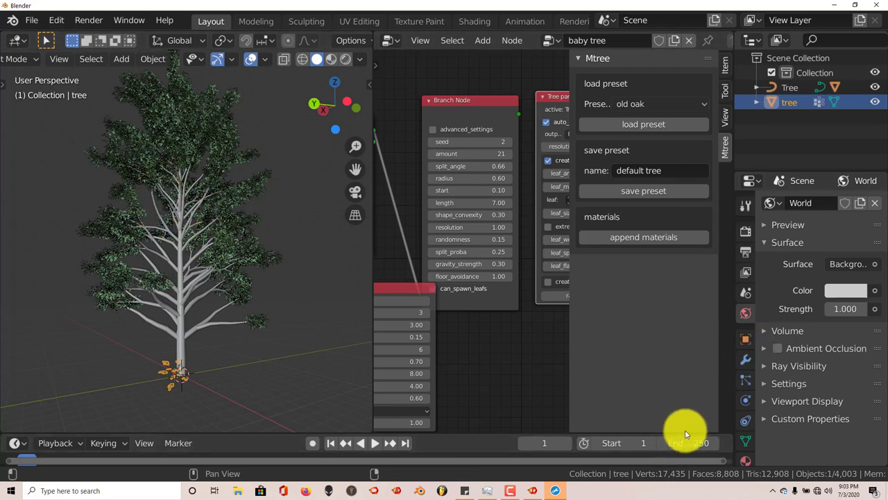
click(747, 461)
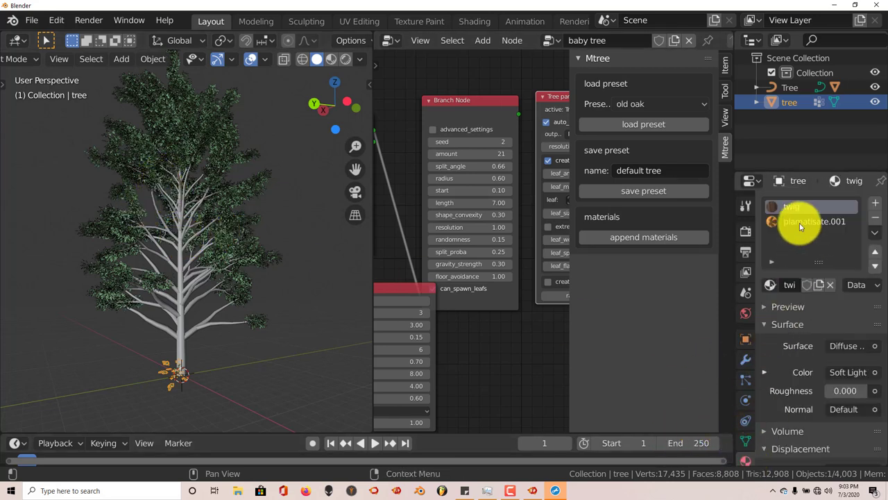
click(183, 350)
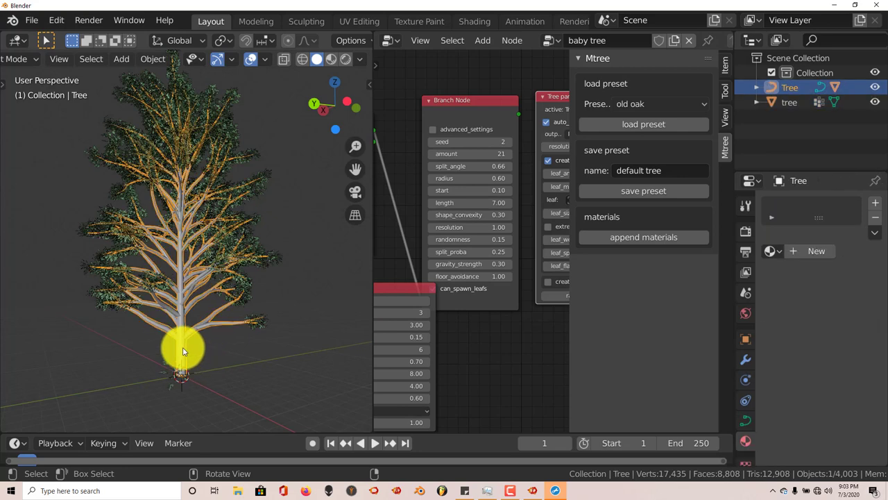
click(770, 251)
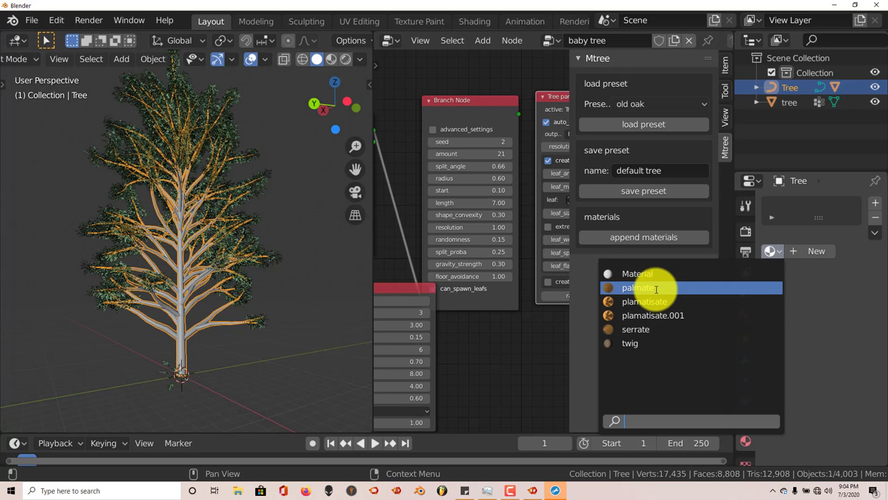
click(658, 287)
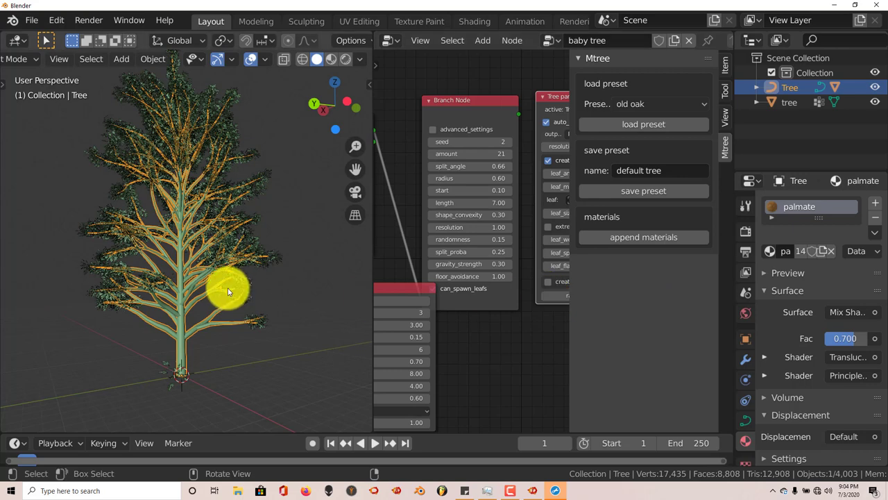
scroll(227, 292, up, 3)
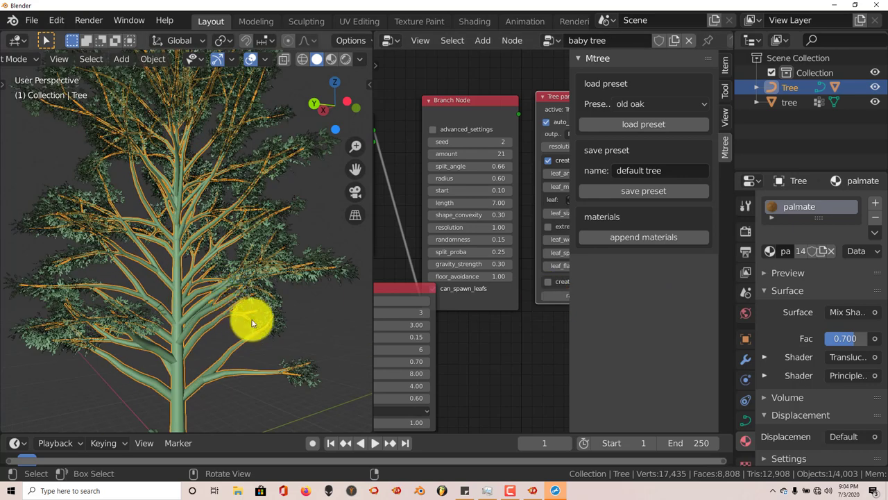
scroll(249, 315, down, 2)
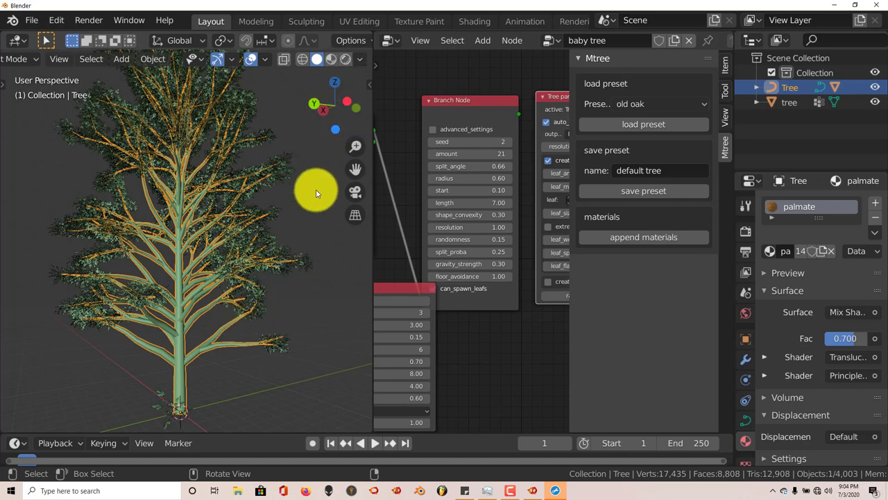
Preview the palmate tree in Rendered shading and widen the properties editor to view its shaders.
click(346, 60)
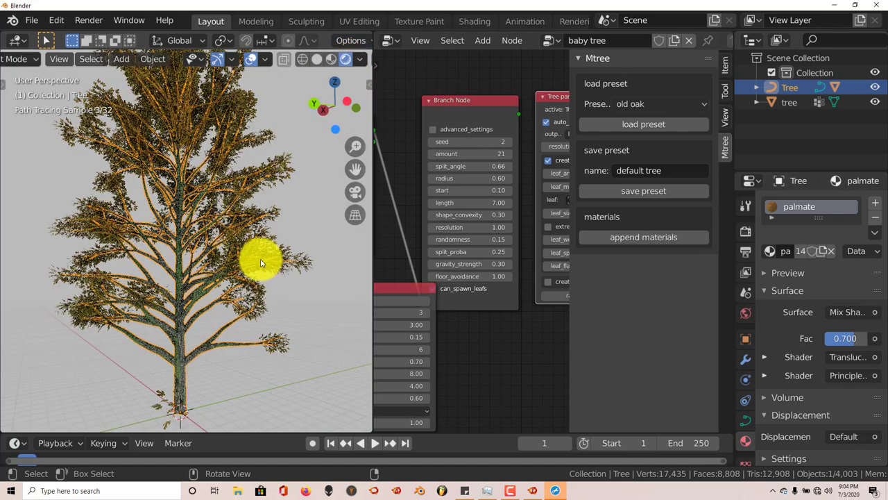
scroll(259, 360, up, 3)
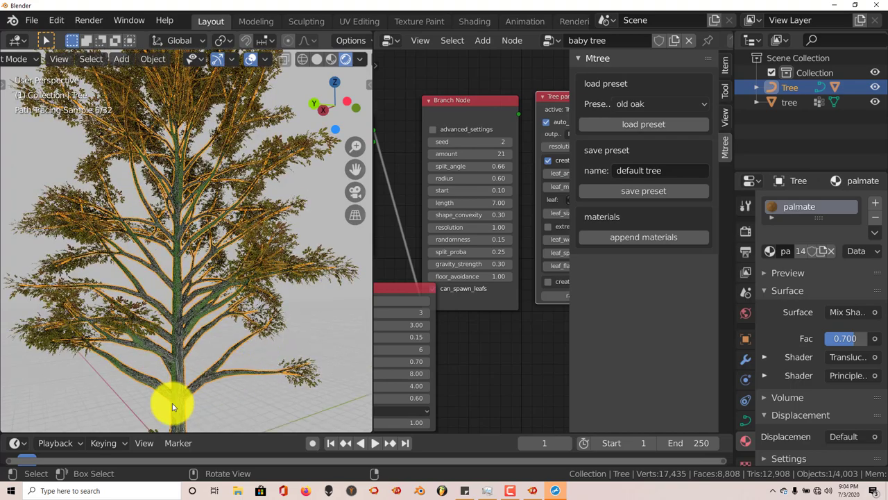
middle_drag(173, 407, 175, 406)
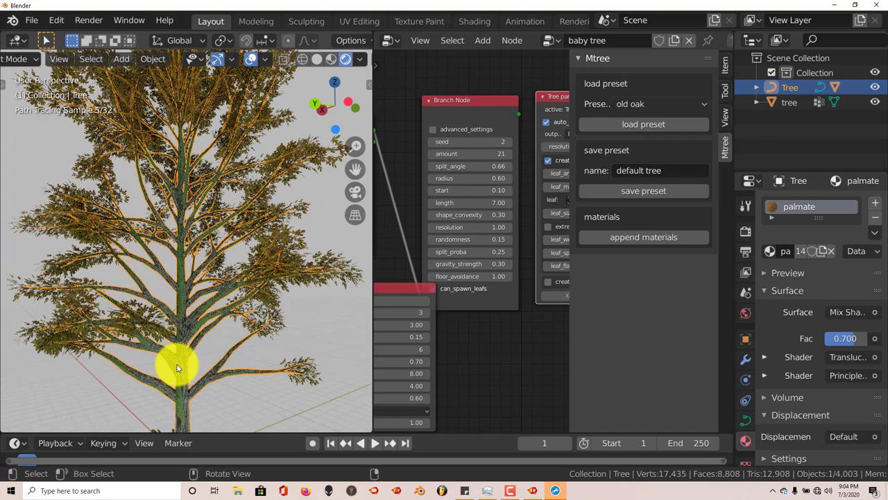
middle_drag(189, 362, 188, 358)
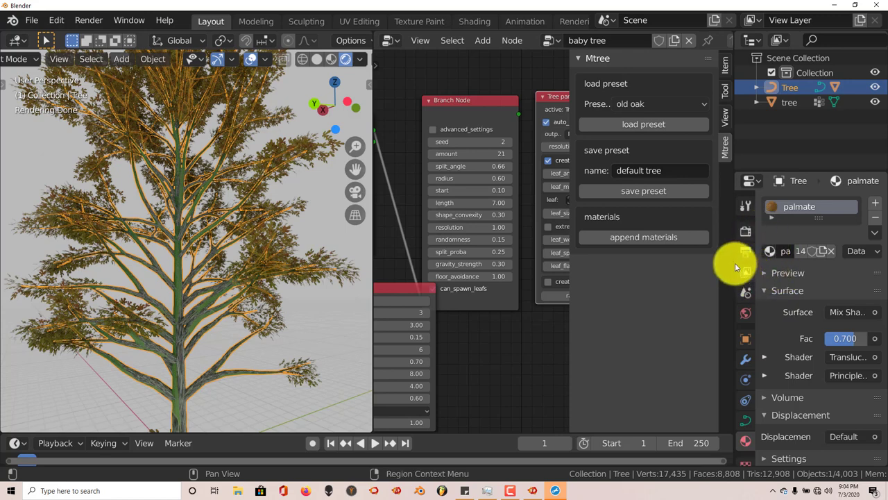
drag(753, 256, 714, 254)
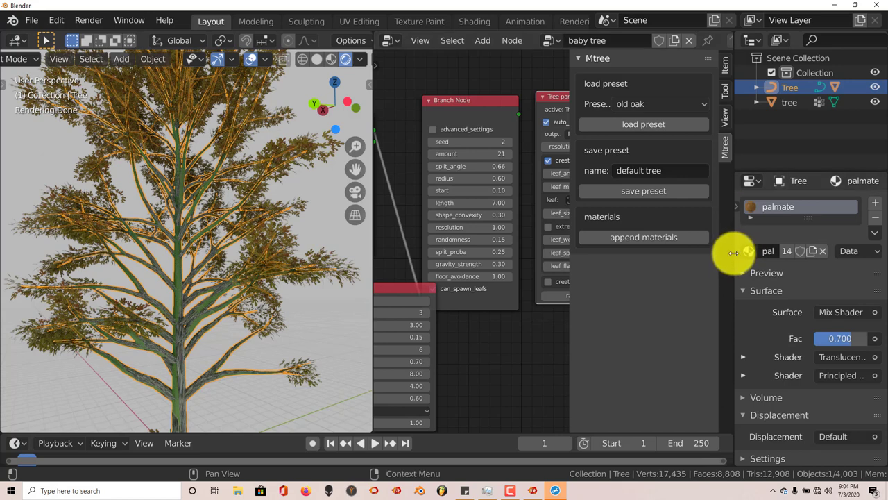
drag(734, 253, 670, 246)
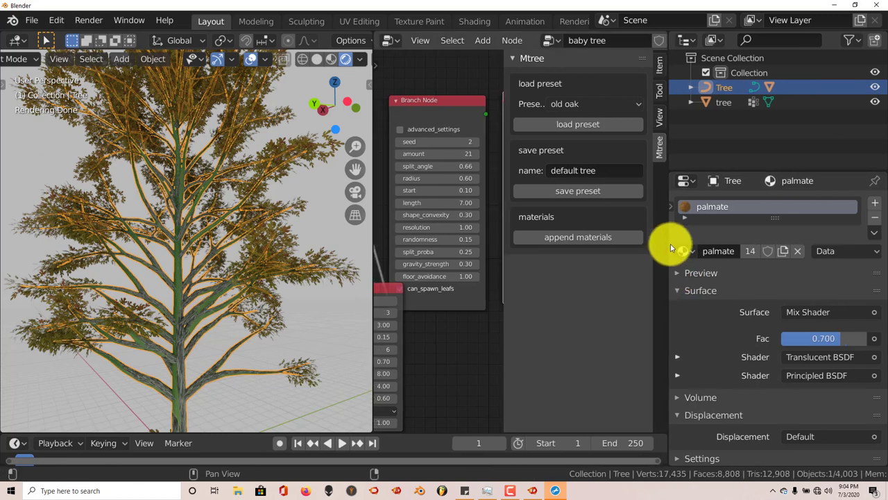
Replace the Tree's palmate material with the twig material for brown bark.
click(670, 205)
scroll(730, 366, down, 1)
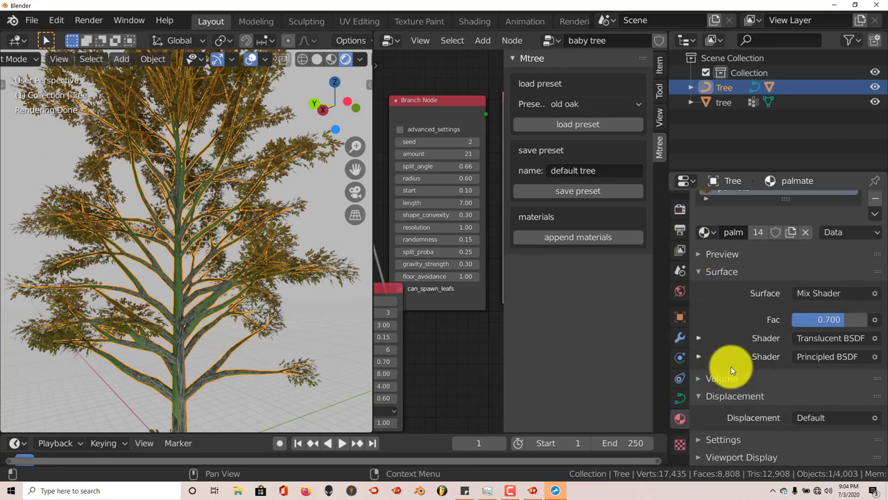
scroll(730, 366, up, 1)
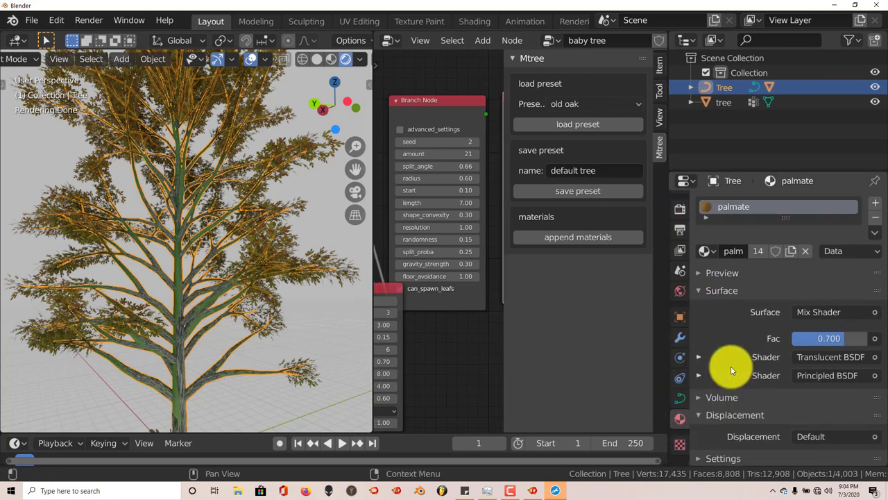
click(708, 251)
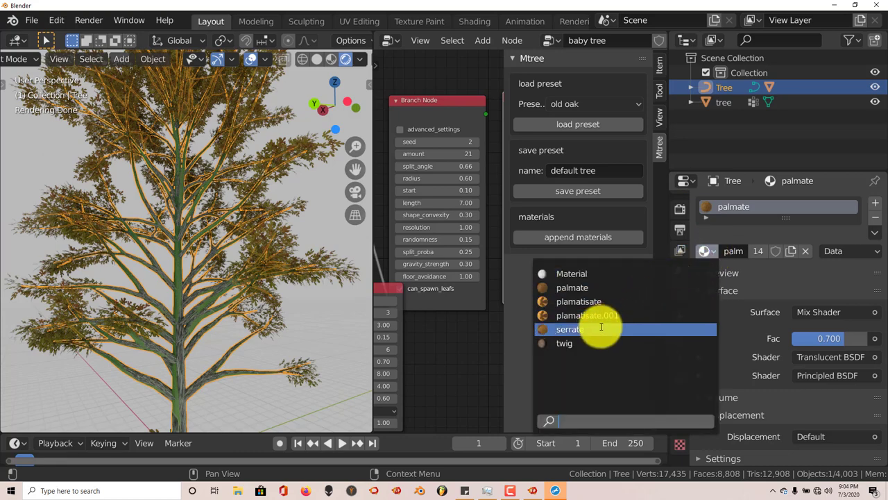
click(584, 342)
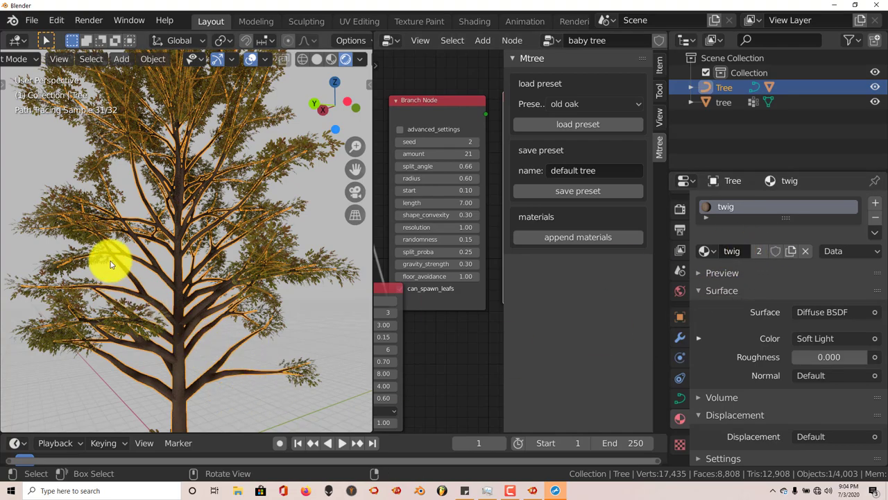
middle_drag(188, 322, 199, 337)
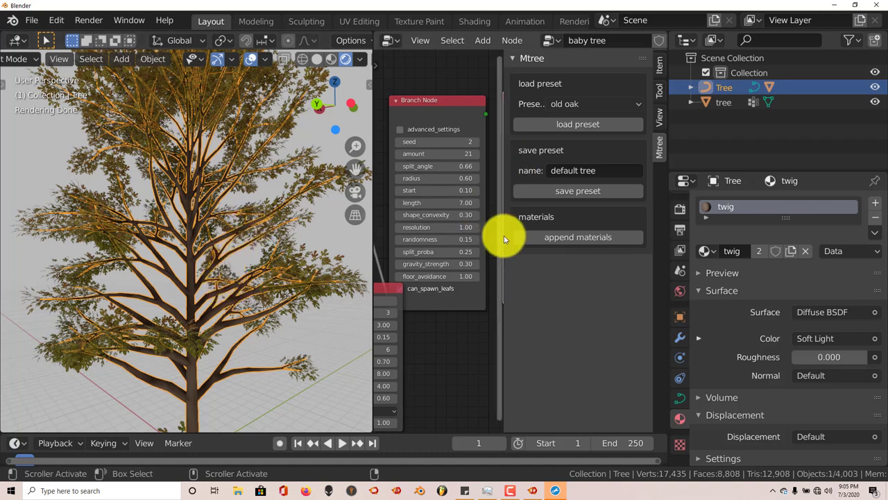
Narrow the Mtree sidebar and pan the node editor to show the Trunk, Branch and Twig nodes.
drag(505, 279, 600, 292)
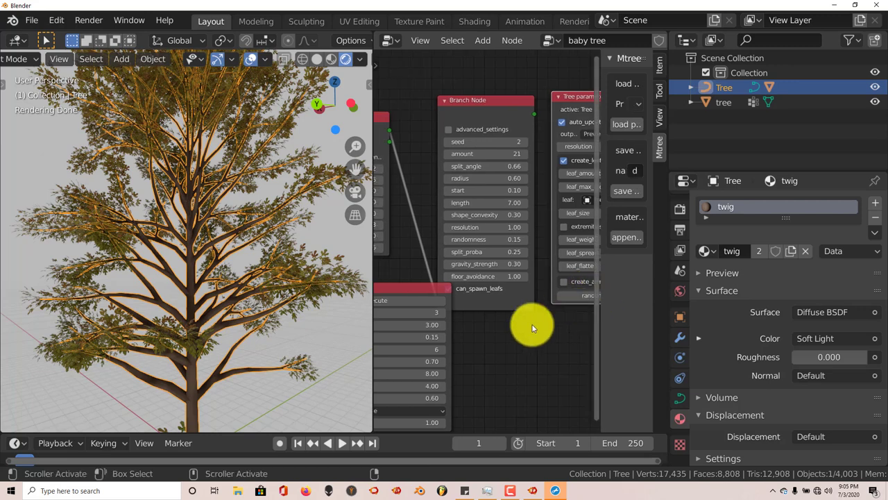
middle_drag(505, 333, 550, 314)
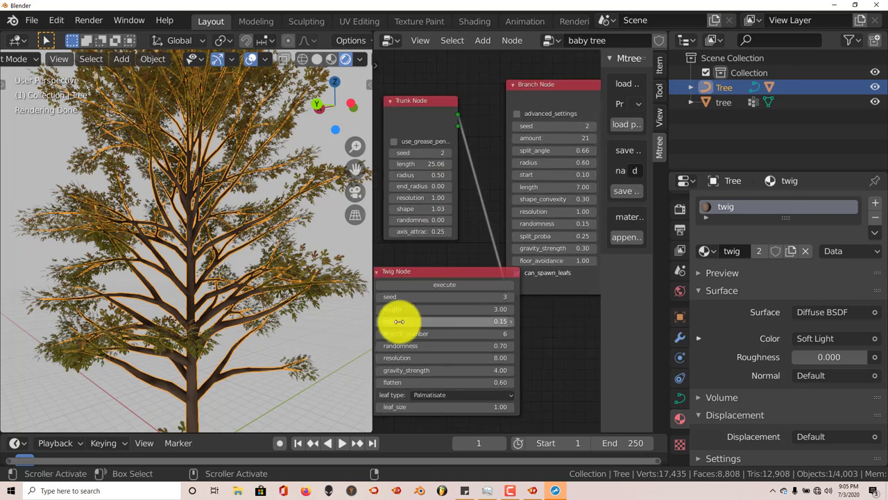
scroll(216, 331, up, 5)
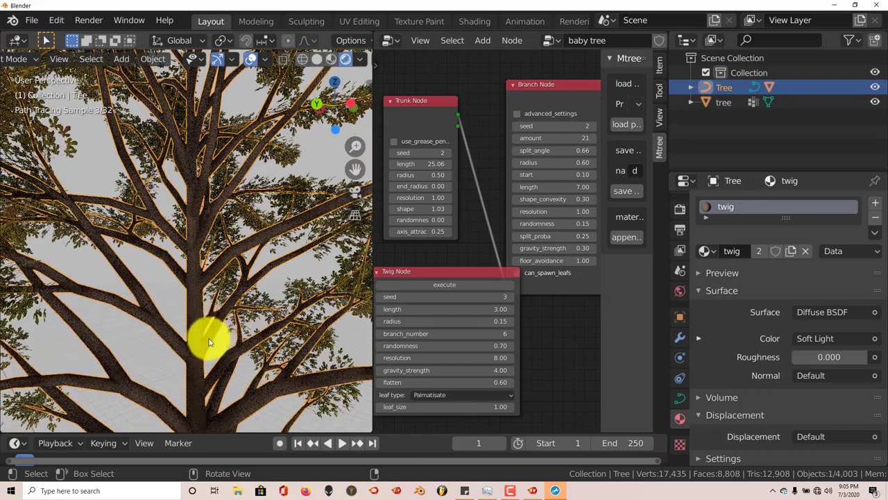
scroll(204, 348, up, 3)
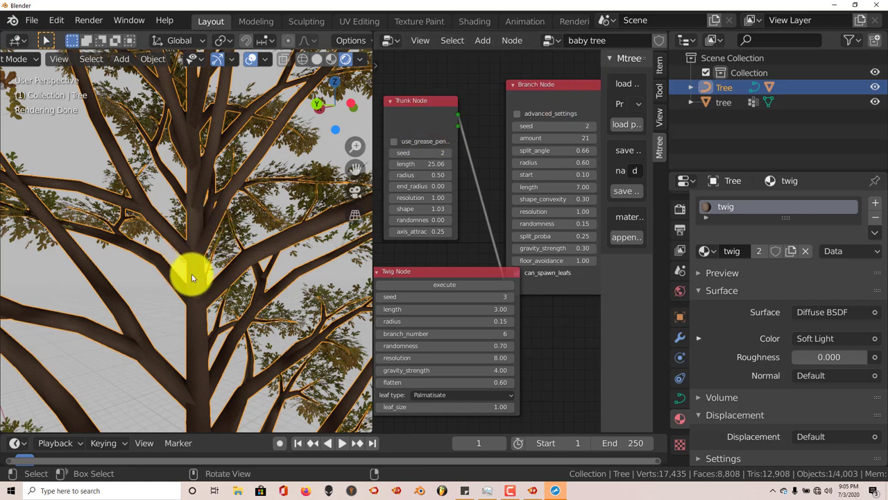
click(705, 252)
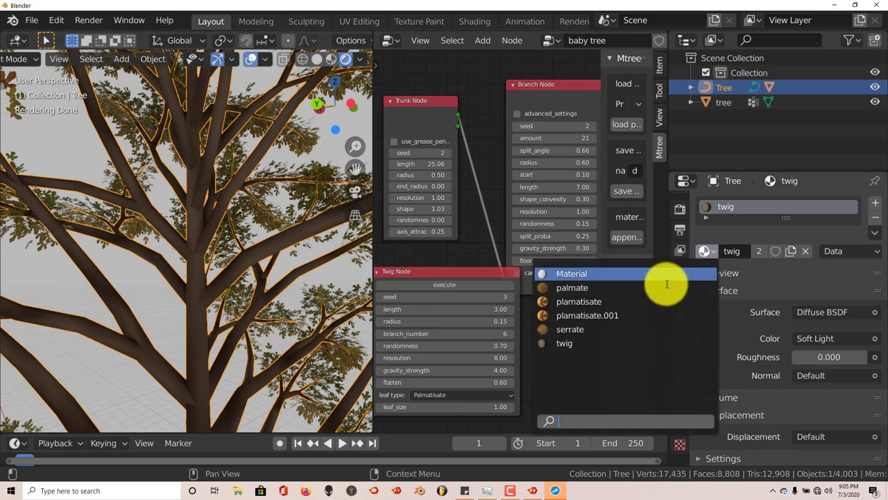
click(584, 329)
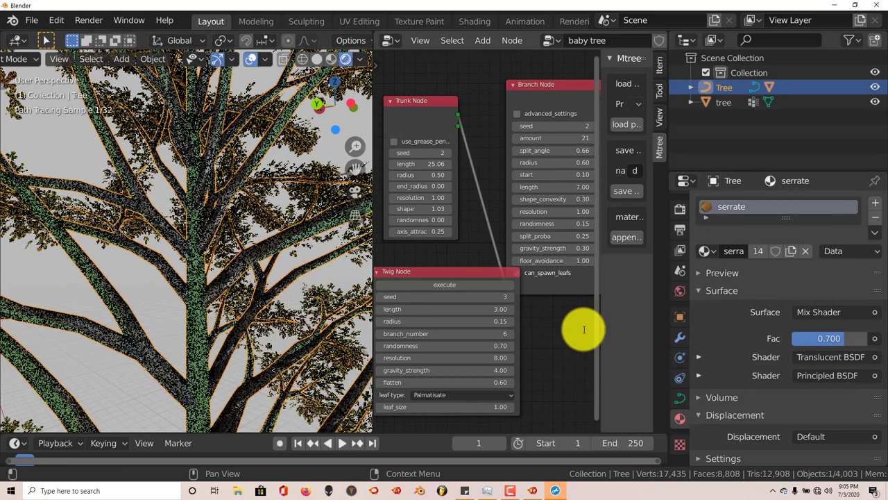
click(705, 252)
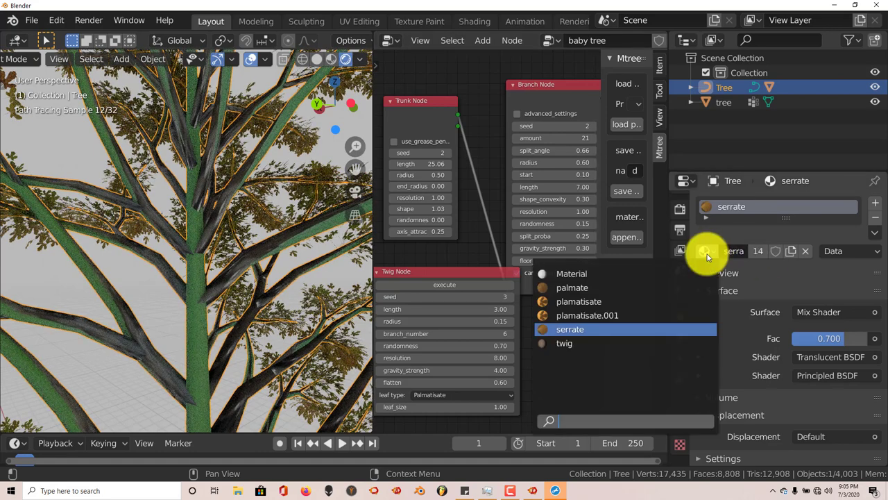
click(595, 288)
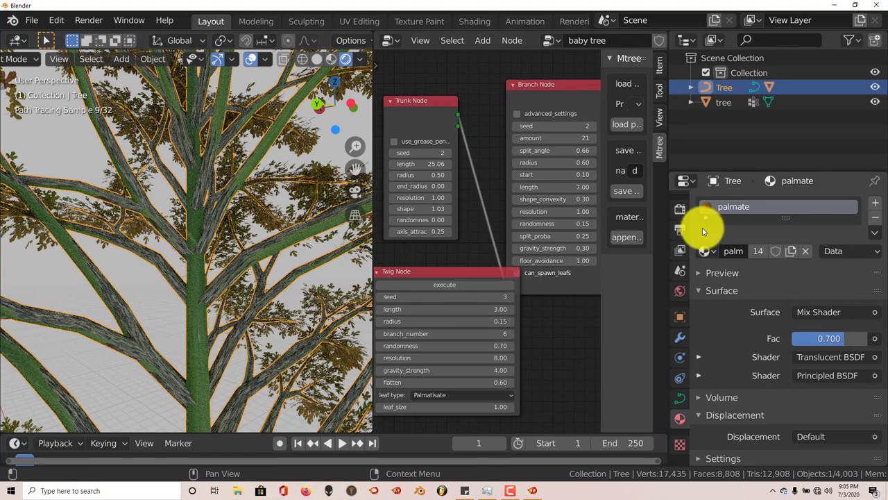
click(713, 252)
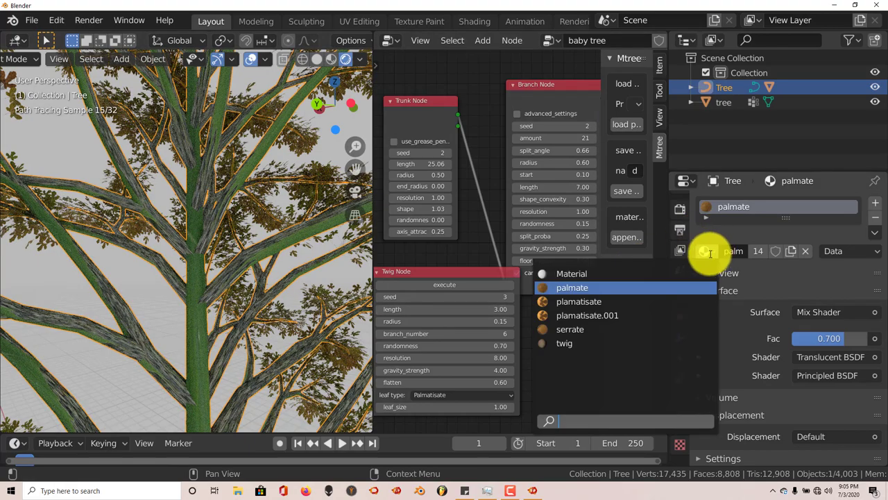
click(574, 349)
scroll(293, 343, down, 3)
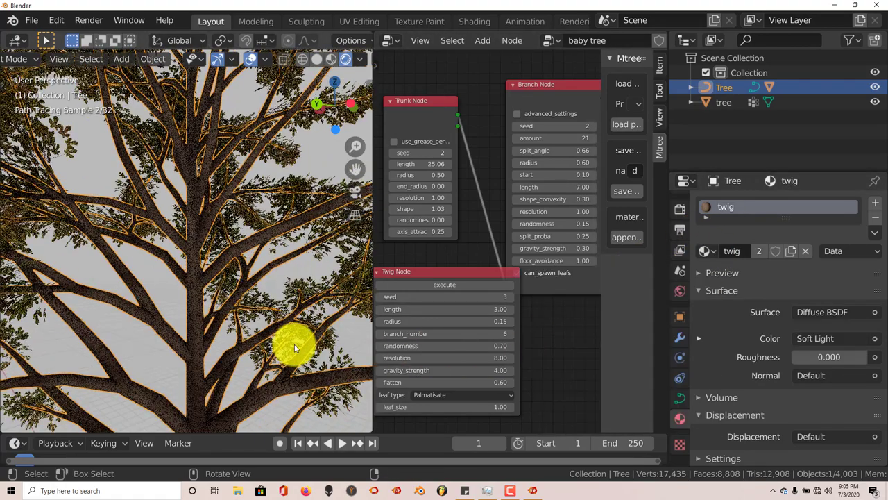
middle_drag(295, 345, 302, 357)
scroll(307, 338, down, 5)
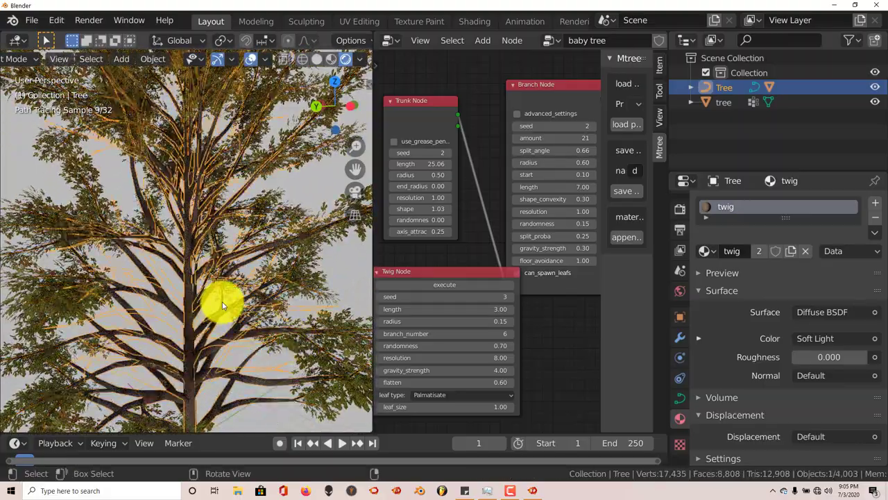
scroll(218, 302, down, 2)
Frame the whole rendered tree in the Cycles preview and shift the viewport/node editor border slightly left.
mouse_move(222, 307)
middle_down()
mouse_move(217, 337)
mouse_move(222, 262)
middle_up()
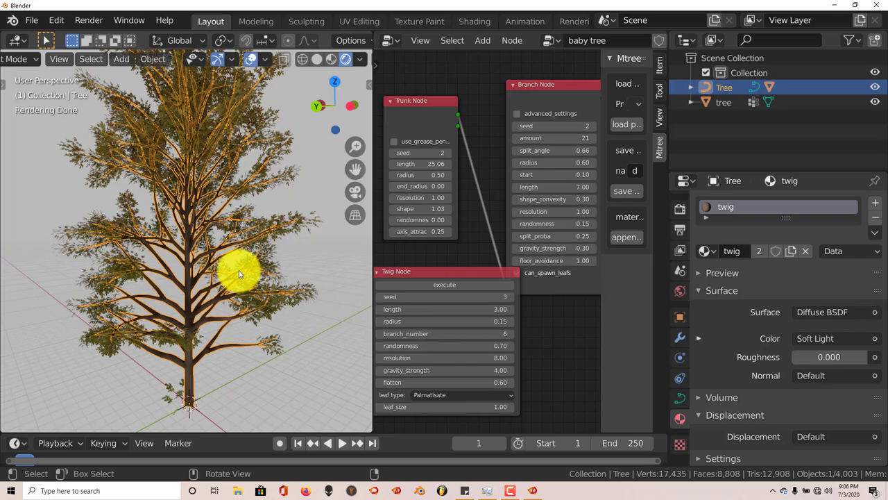
mouse_move(241, 261)
middle_down()
mouse_move(243, 252)
mouse_move(211, 254)
middle_up()
scroll(208, 296, up, 3)
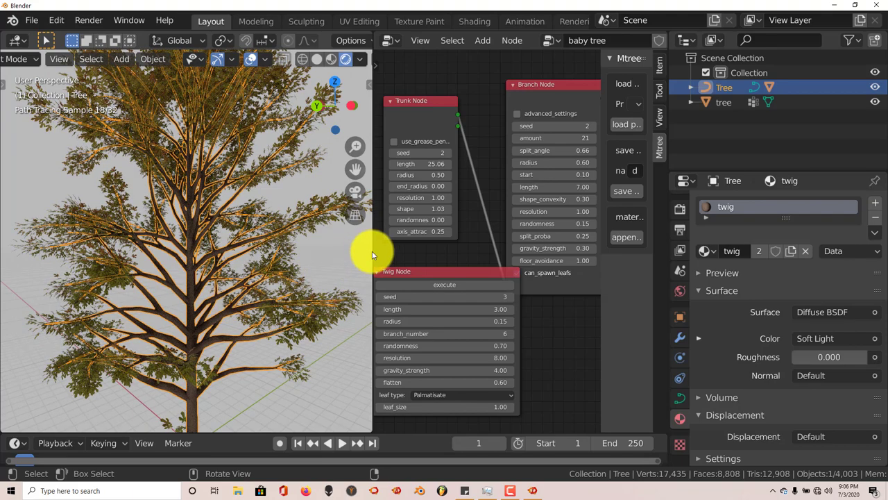
drag(372, 251, 361, 269)
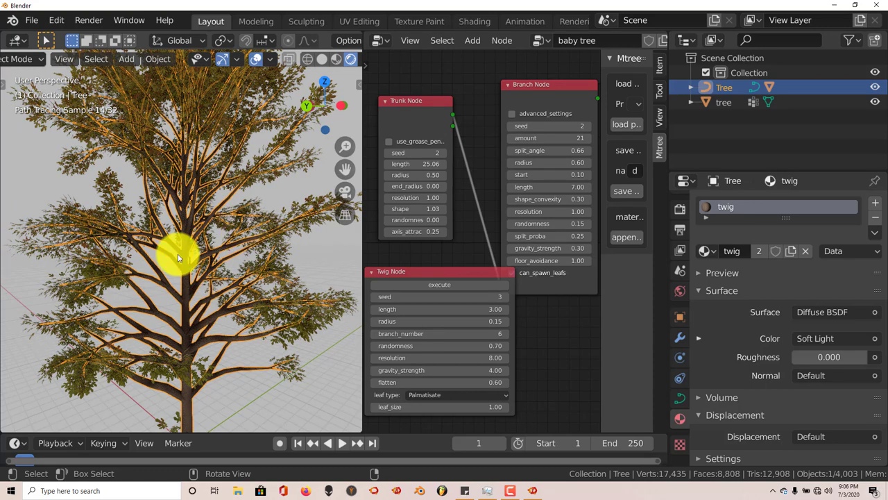
scroll(183, 258, down, 3)
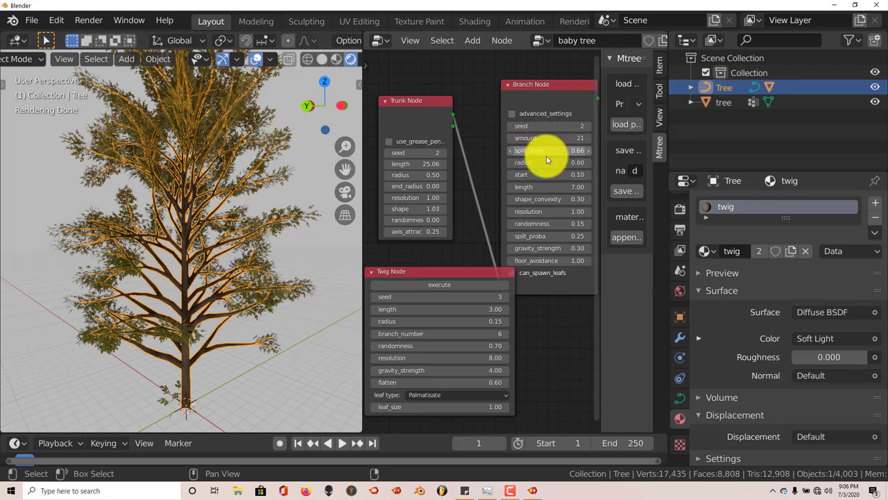
middle_drag(466, 152, 381, 135)
middle_drag(481, 293, 448, 312)
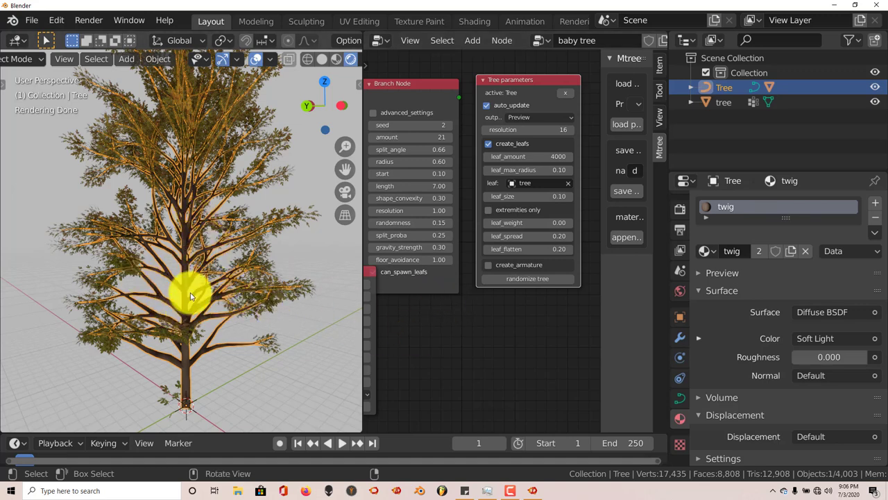
middle_drag(402, 347, 527, 339)
middle_drag(392, 242, 416, 246)
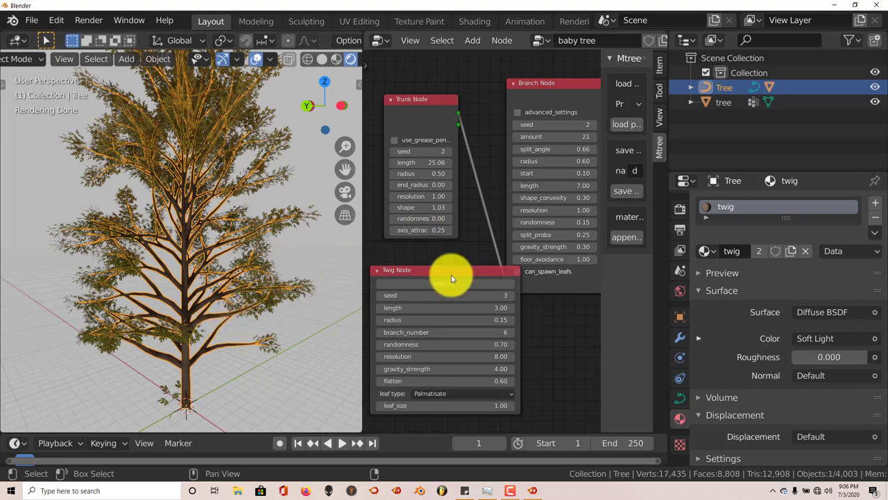
mouse_move(173, 274)
middle_down()
mouse_move(222, 262)
mouse_move(202, 312)
middle_up()
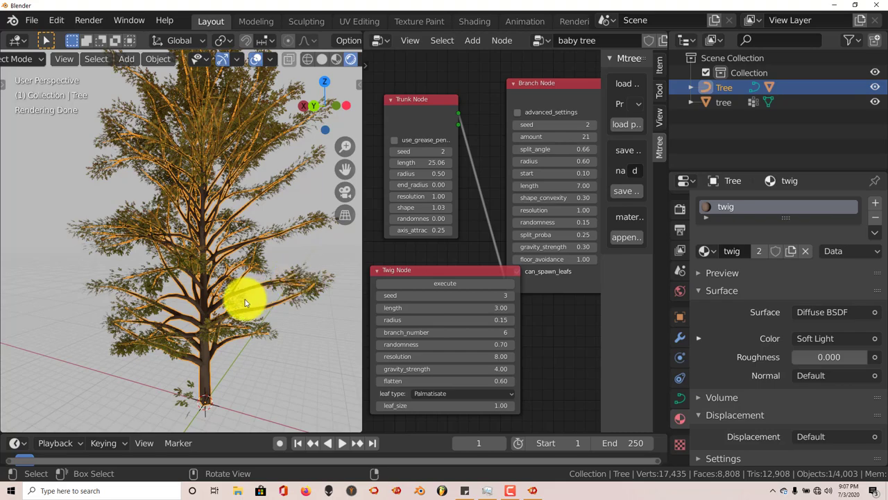
middle_drag(250, 312, 237, 317)
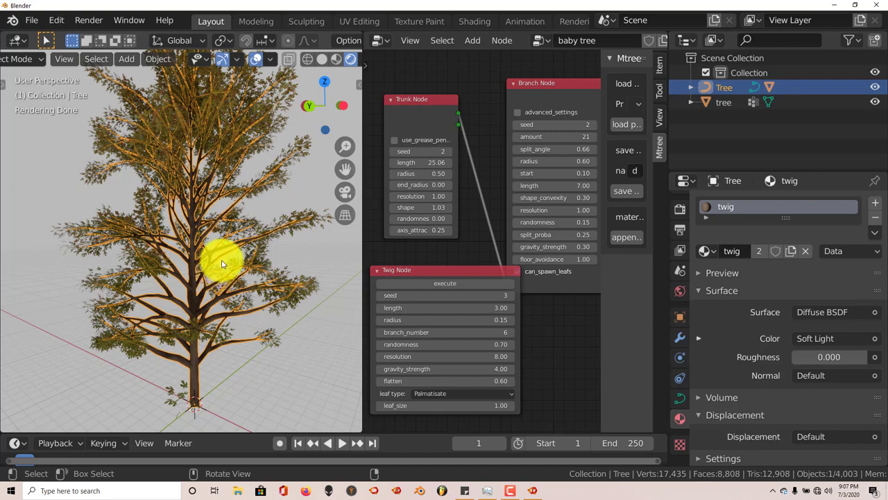
mouse_move(217, 278)
middle_down()
mouse_move(214, 261)
mouse_move(227, 273)
middle_up()
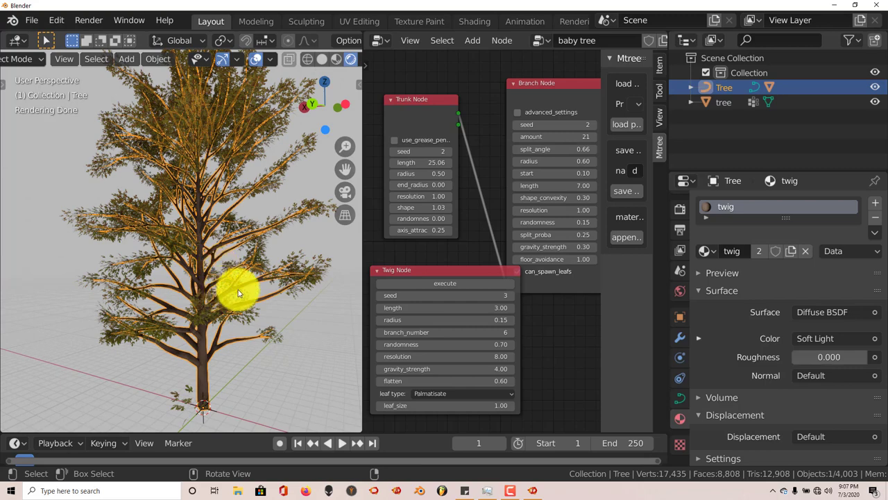
middle_drag(238, 290, 327, 282)
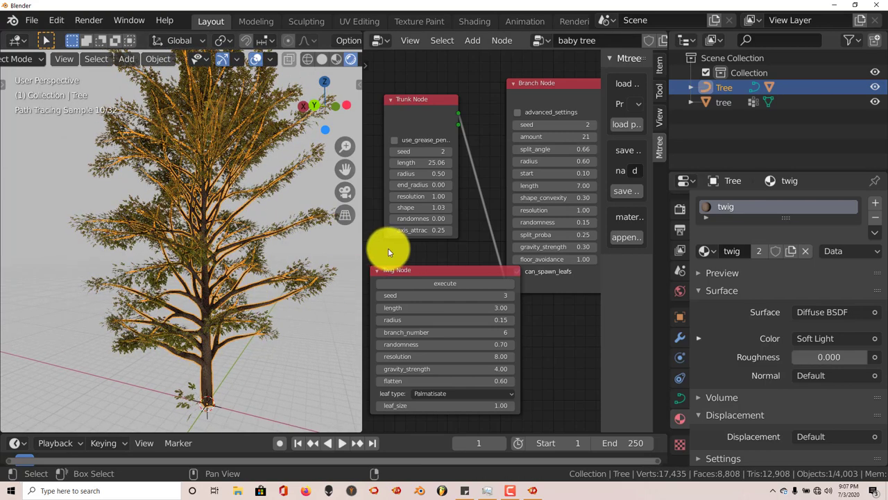